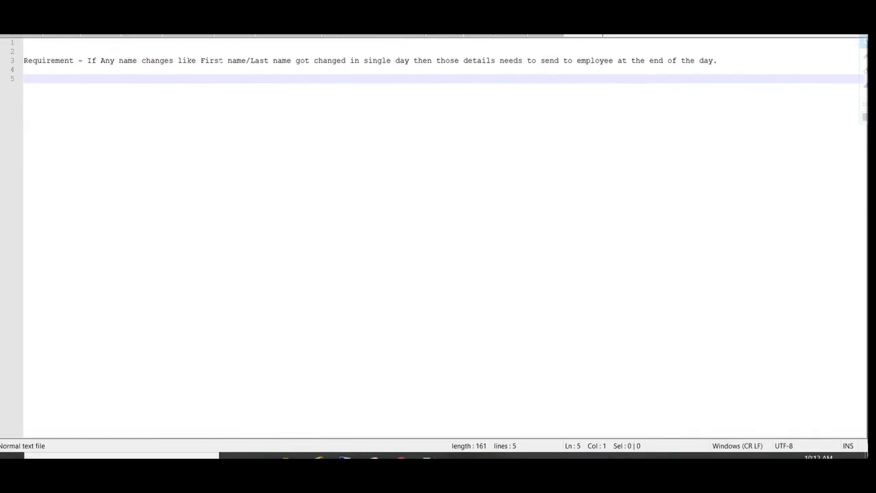
- Insert the word "Changed" before "details" in the requirement sentence
left_click_drag(205, 60, 287, 60)
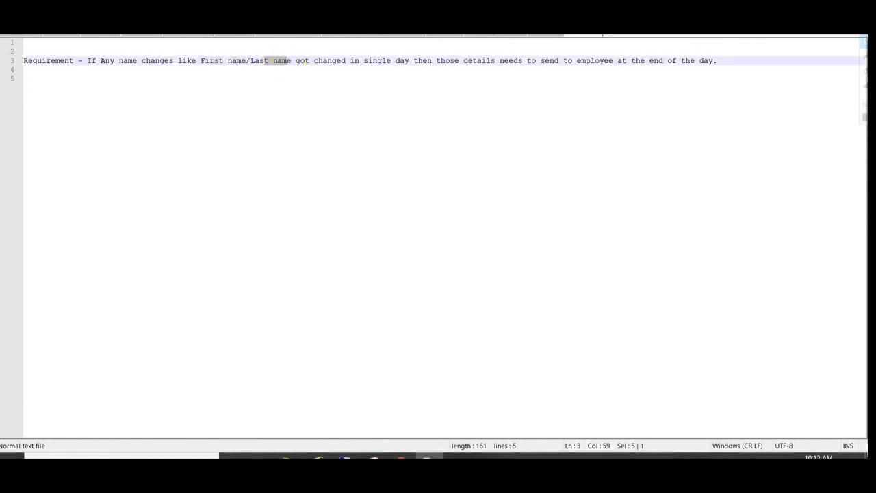
left_click_drag(410, 60, 359, 61)
left_click_drag(468, 60, 717, 60)
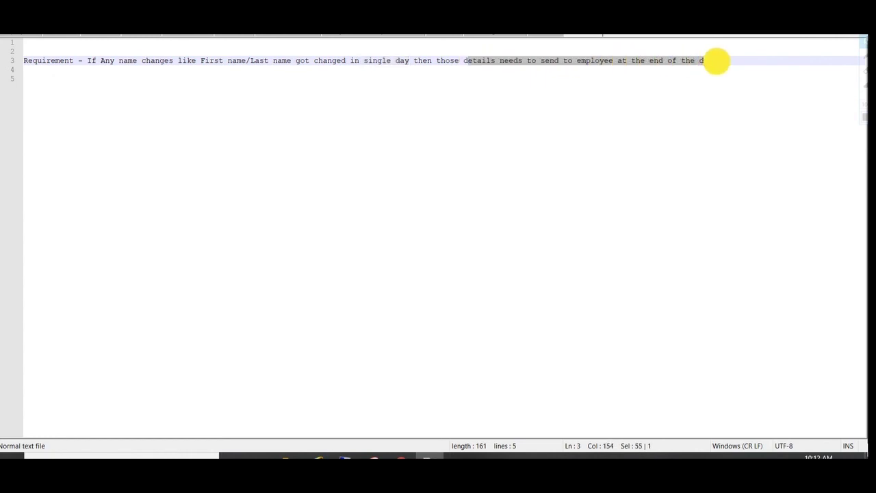
left_click(714, 60)
left_click(463, 60)
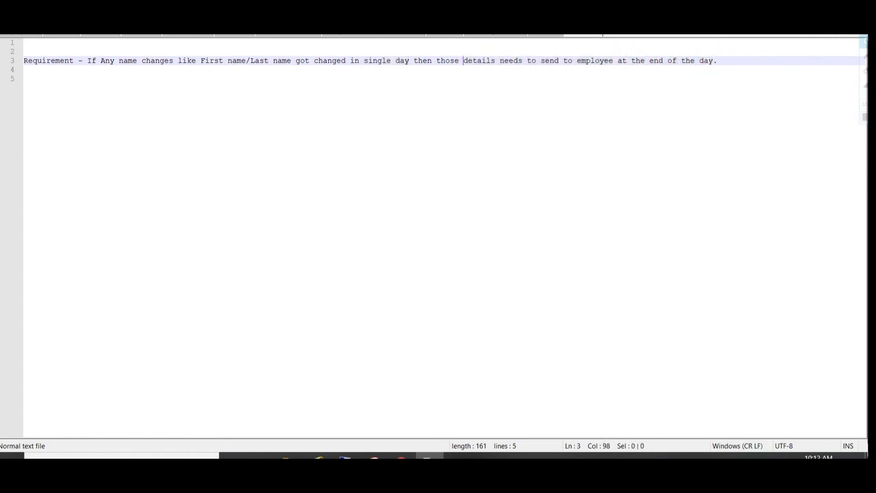
type("Changed")
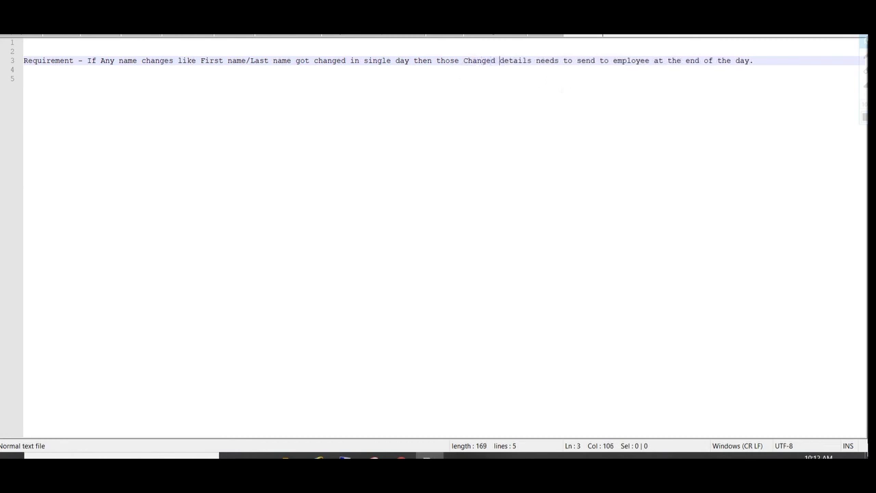
- Add the line "Tables - per_all_people_f and per_person_names_f" below the requirement, separated by a blank line
left_click_drag(518, 61, 559, 61)
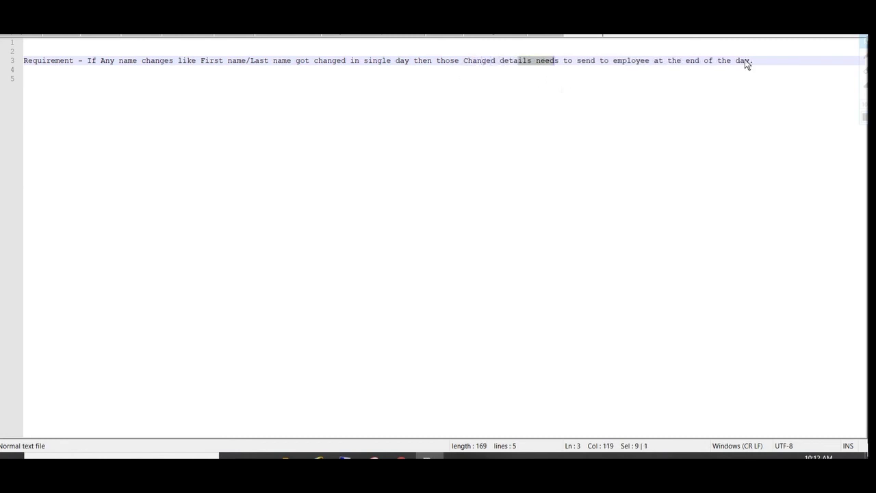
left_click(746, 60, "shift")
left_click(760, 60)
key("Return")
key("Return")
type("T")
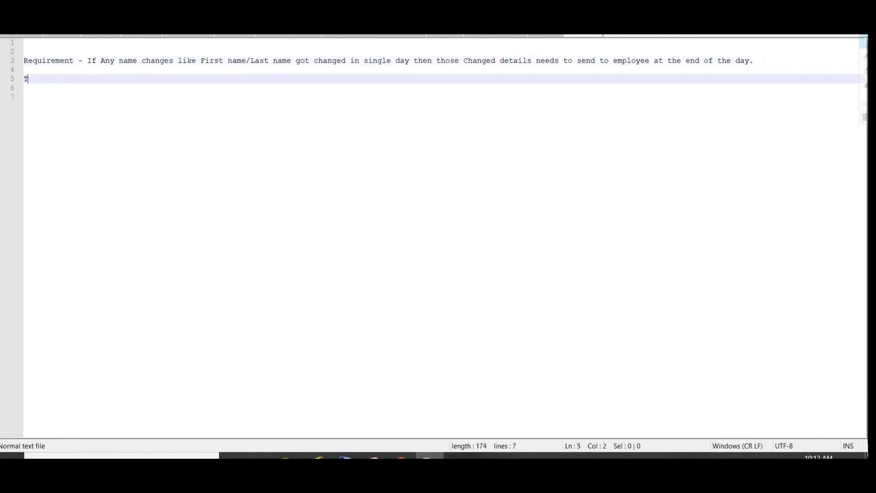
type("ables - per_all")
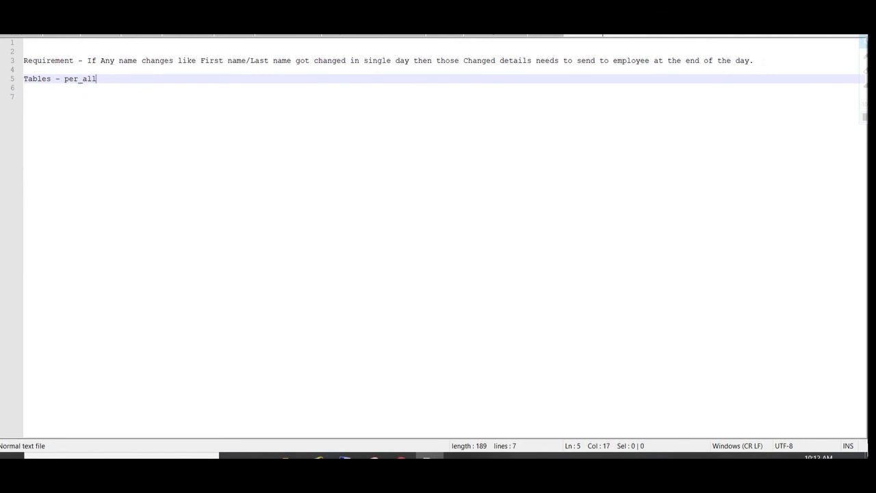
type("_people_f and per")
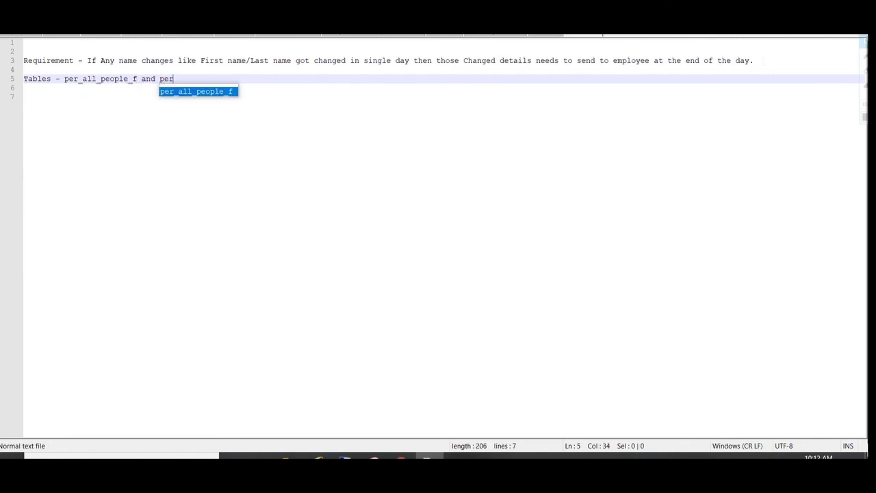
type("_person")
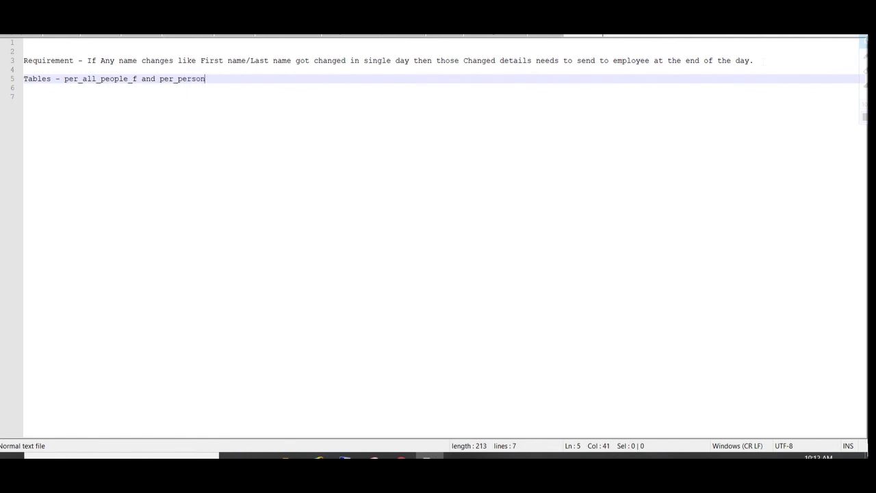
type("_names_f")
- Add the note "lets build report" below the tables line, leaving a blank line between them
key("Return")
key("Return")
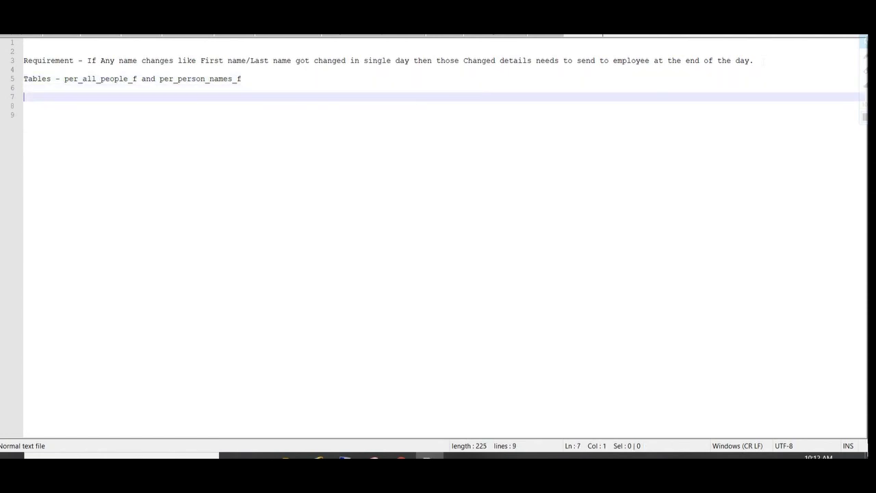
type("lets build re")
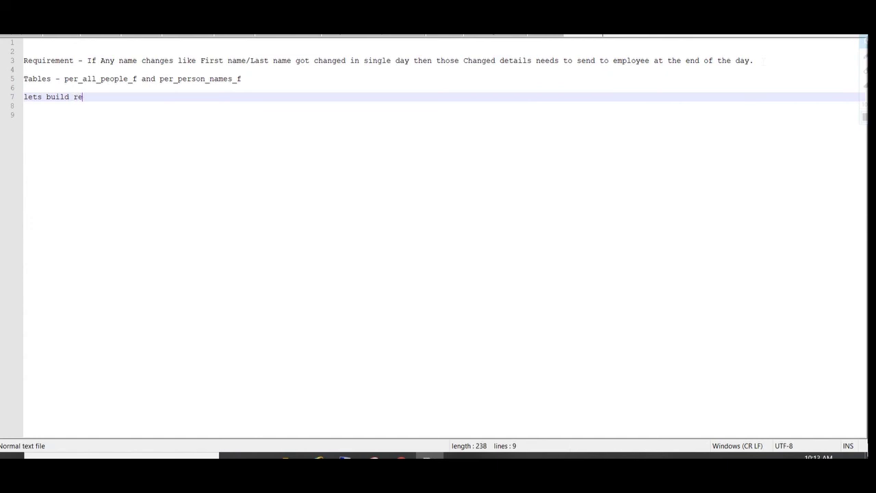
type("port")
- Switch to the Oracle Fusion home page in the browser and open Reports and Analytics from the Tools group
left_click(400, 457)
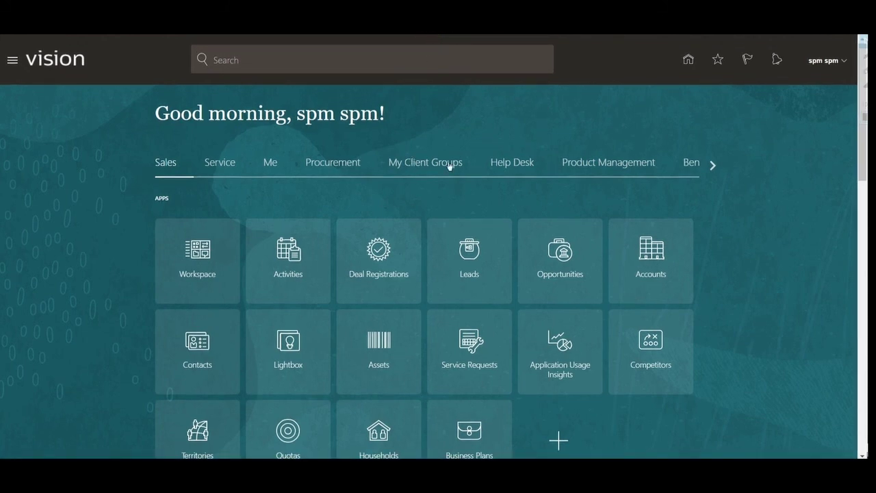
left_click(713, 165)
left_click(713, 164)
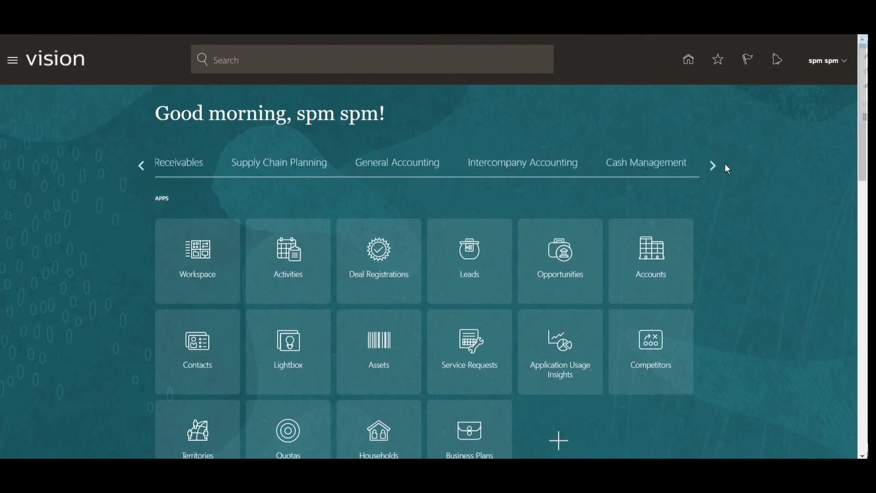
left_click(711, 166)
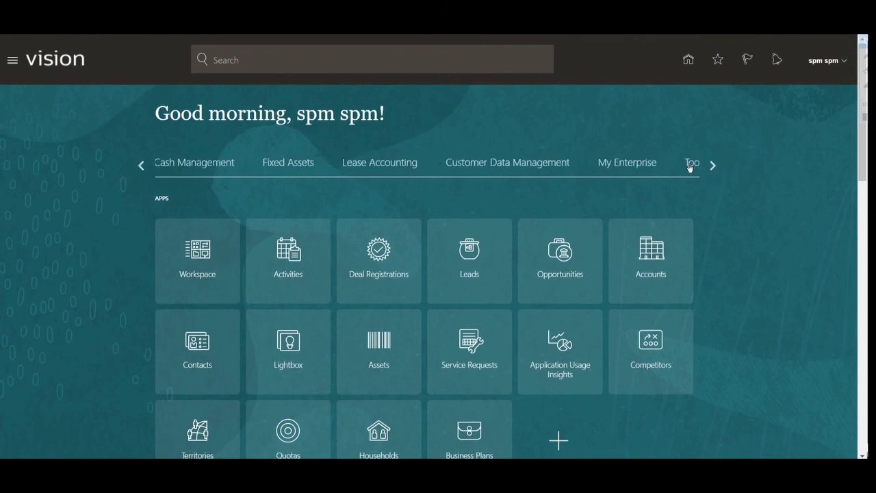
left_click(691, 167)
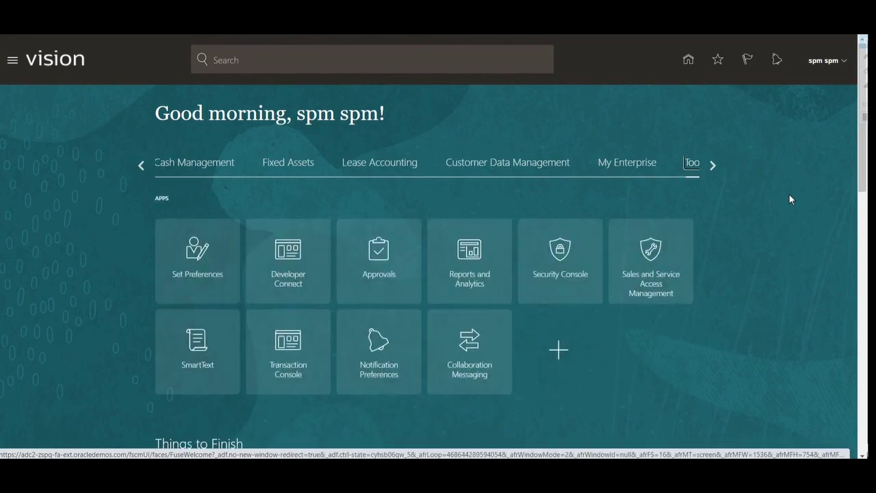
left_click(472, 272)
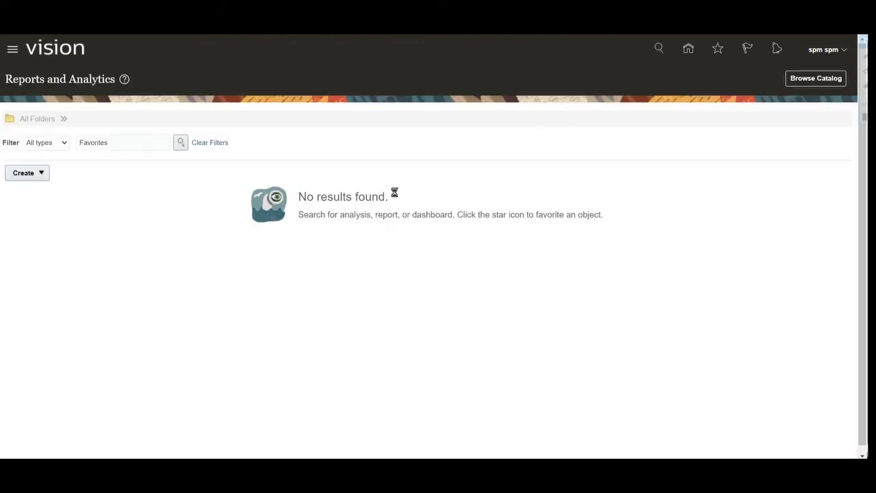
- Browse the BI catalog and create a new data model
left_click(807, 83)
left_click(804, 77)
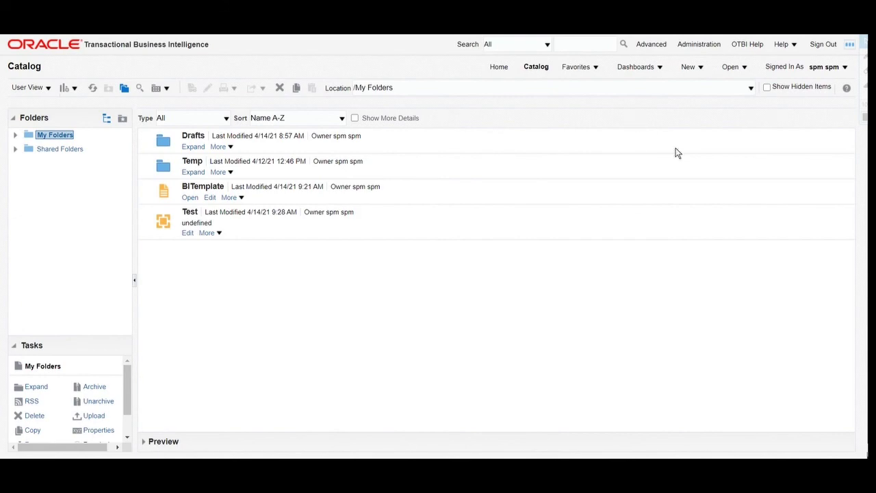
left_click(698, 69)
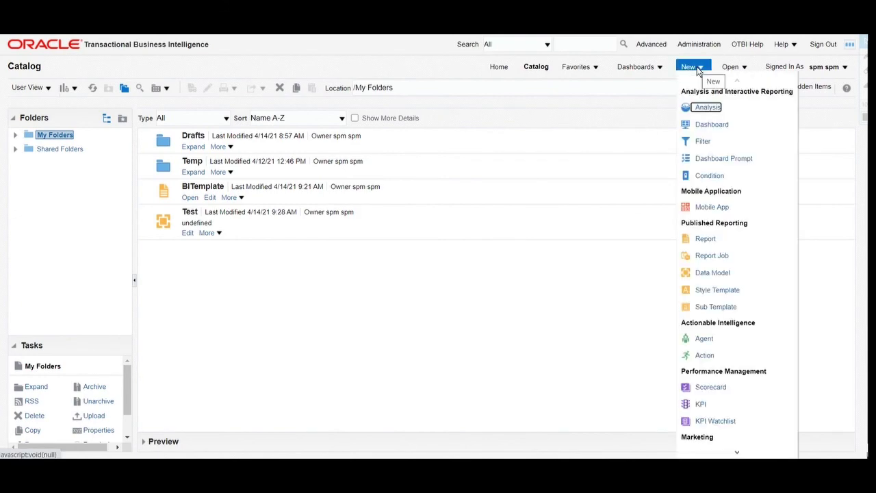
left_click(709, 276)
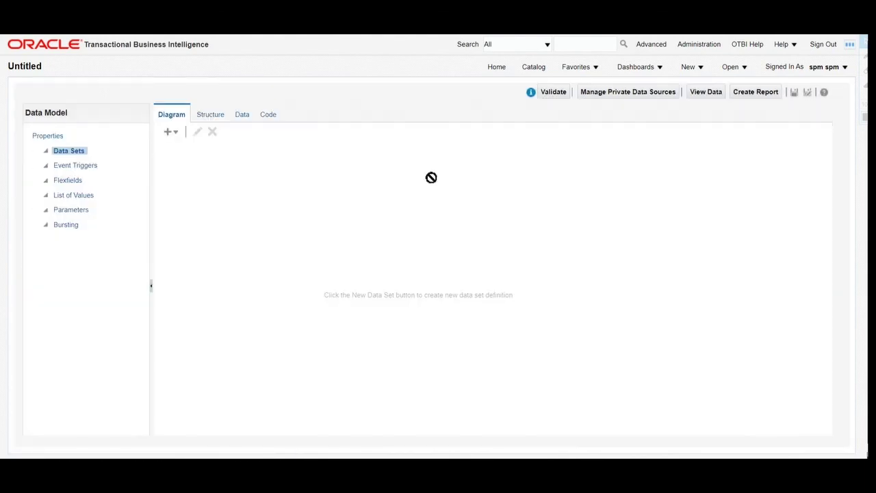
- Add an SQL query data set named Test that uses the ApplicationDB_HCM data source
left_click(171, 133)
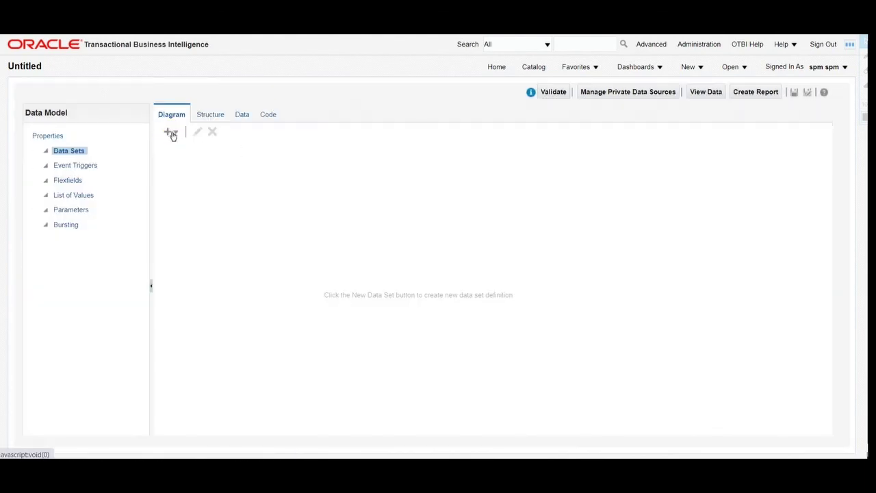
left_click(185, 148)
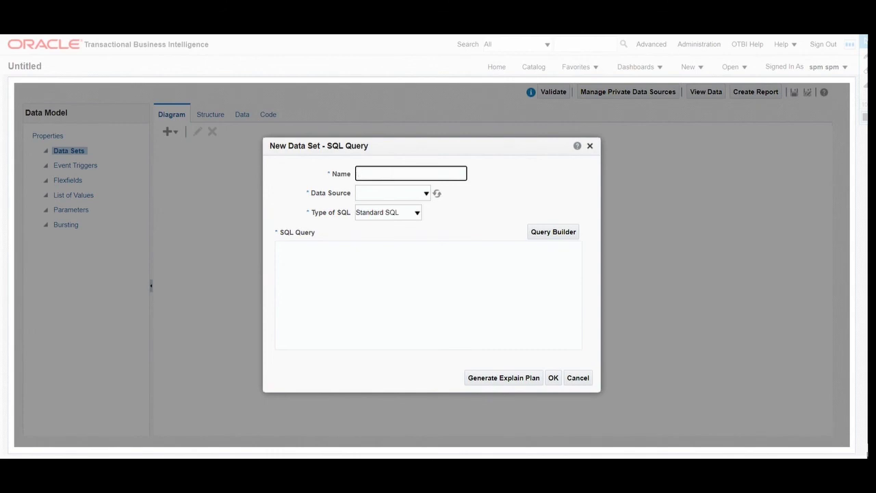
type("Test")
left_click(385, 194)
left_click(410, 195)
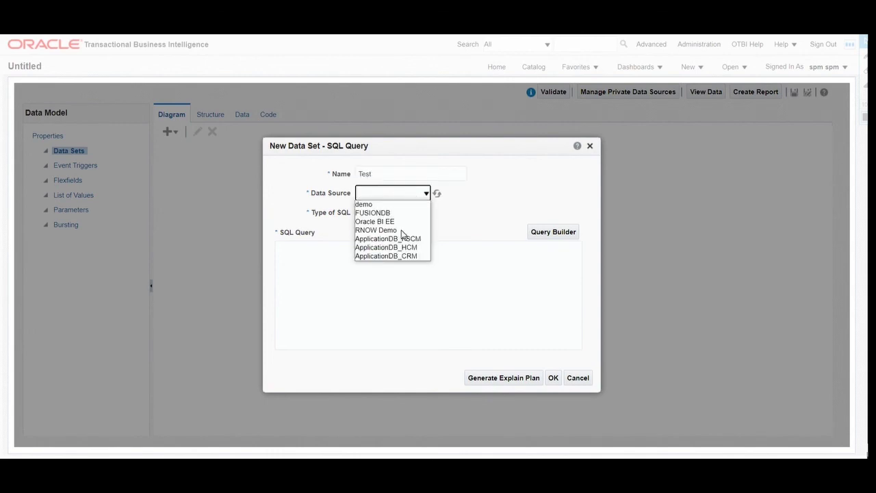
left_click(397, 248)
left_click(391, 260)
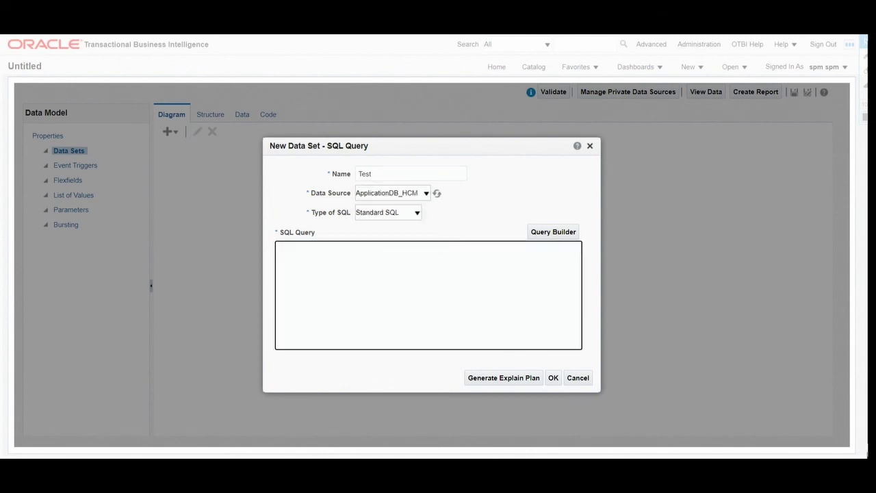
- Begin the SQL query with "Select * from per_all_people_f papf , per_person_names_f pname where"
type("Select ")
type("*")
key("Return")
type("from per_all_people_f papf , ")
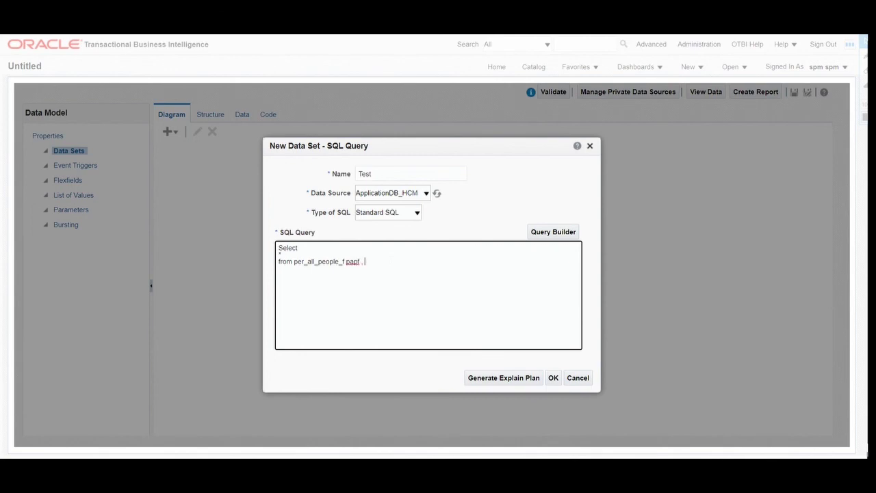
type("per_person_n")
key("BackSpace")
type("names_f pname where ")
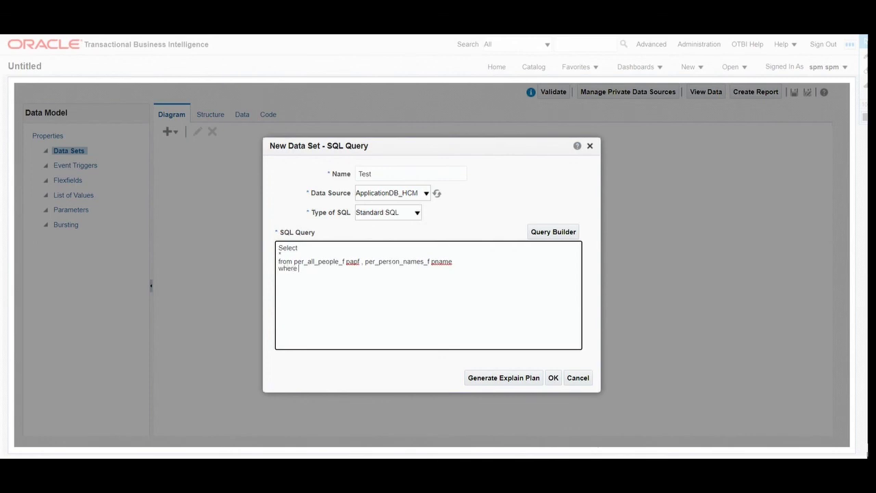
- Add the join condition papf.person_id = pname.person_id and the filter pname.name_type= 'GLOBAL' to the query
type("papf.person_id = pname.perso")
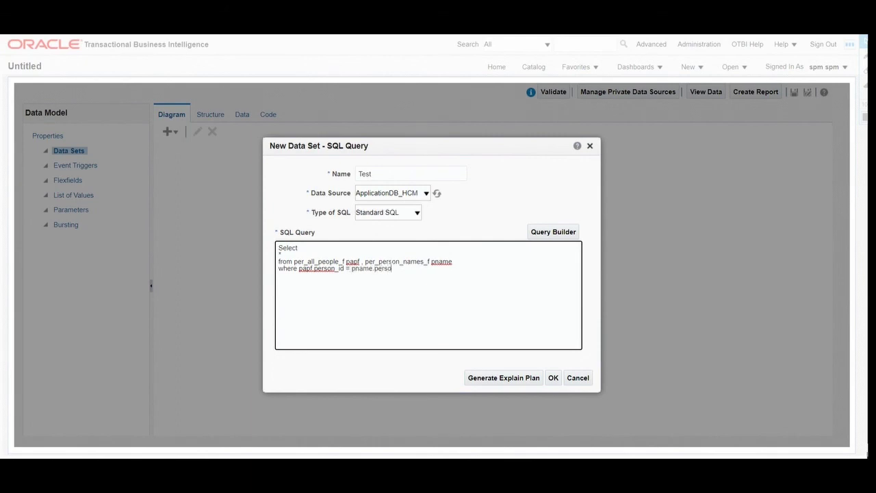
type("n_id")
key("Return")
type("and tru")
key("BackSpace")
type("pname.name")
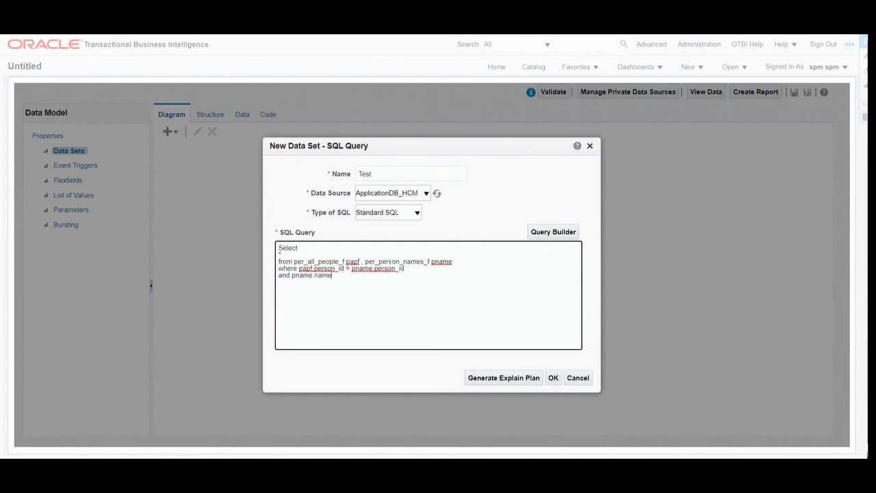
type("_type= 'GLOBAL'")
key("Return")
- Add the date condition "and trunc(sysdate) between papf.effective_start_date and effective_end_date" to the query
type("and trunc")
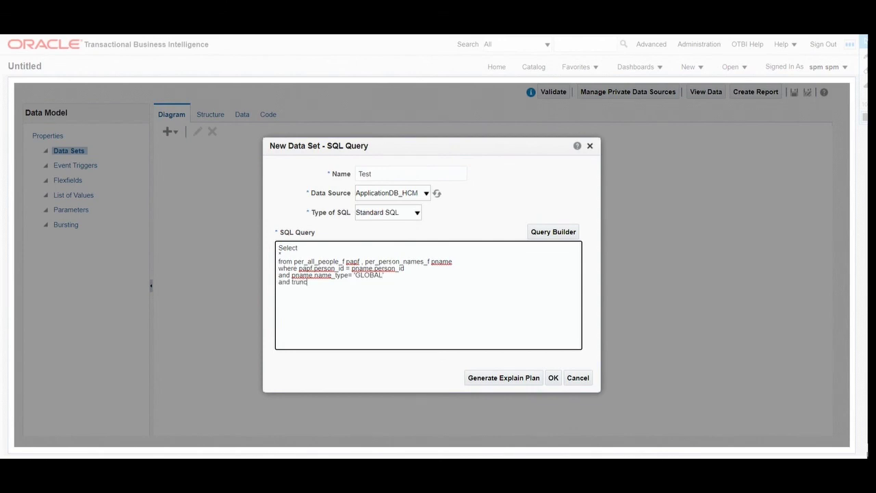
type("(sysdate) between papf.effec")
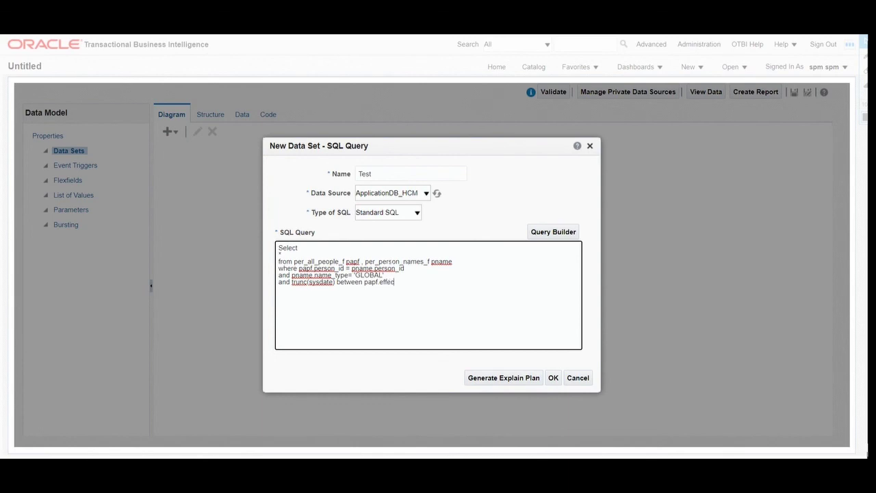
type("tive_start_date and effect")
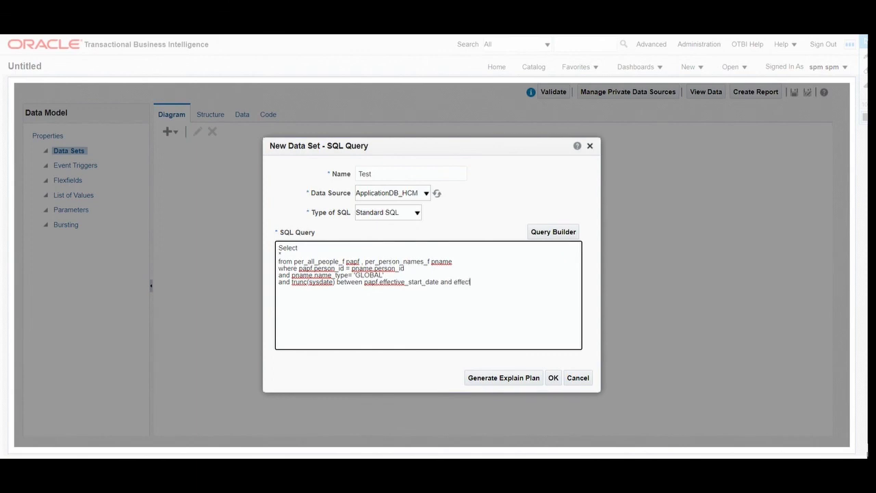
type("ive_end_dare")
key("BackSpace")
key("BackSpace")
type("te")
- Duplicate the date condition on a new line and change the copy's start date alias to pname
key("shift+Home")
key("ctrl+c")
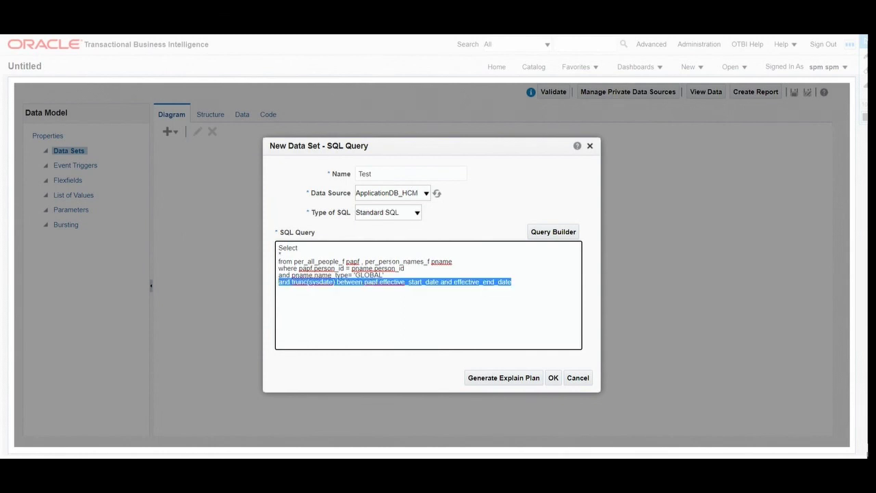
key("End")
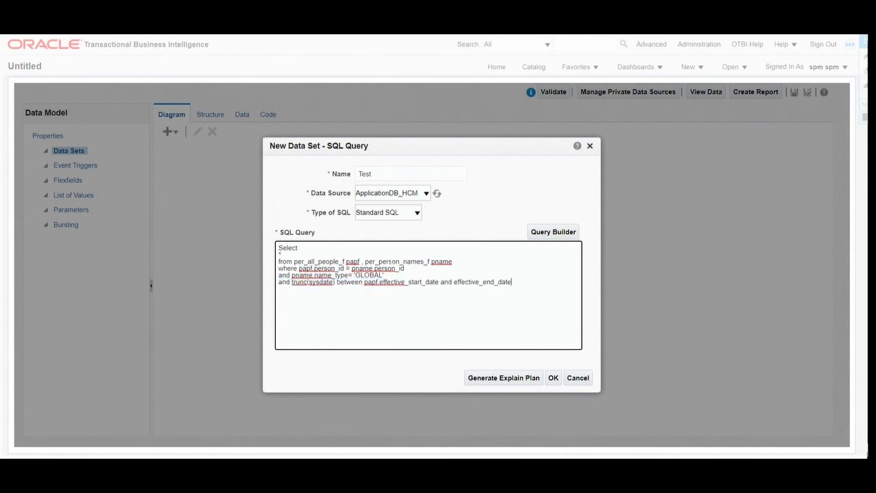
key("ctrl+v")
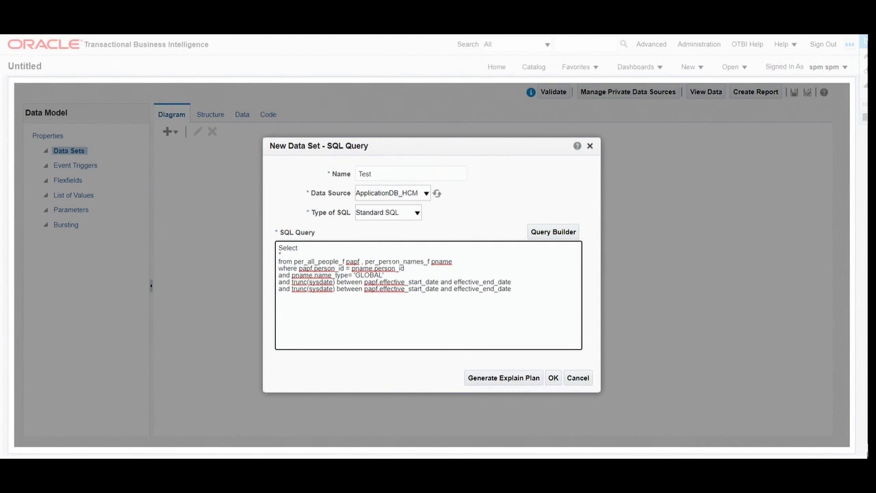
double_click(441, 262)
key("ctrl+c")
double_click(373, 289)
key("ctrl+v")
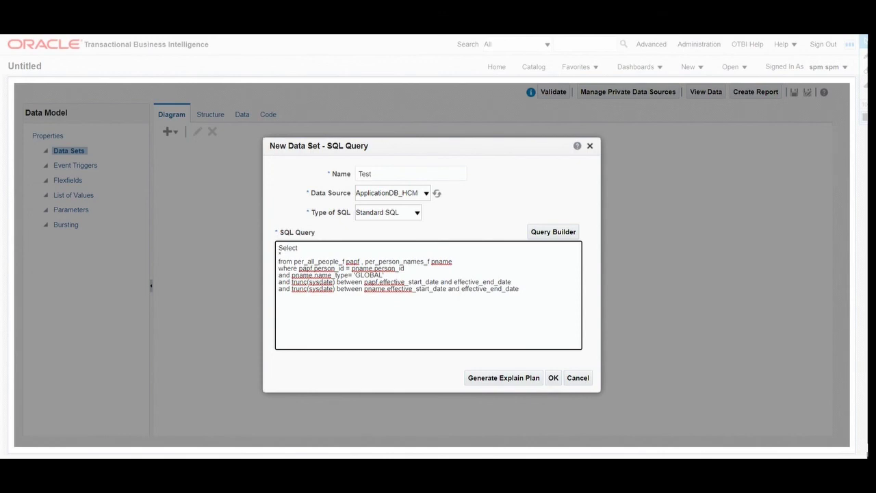
- Prefix effective_end_date with papf in the first date condition and with pname in the second
left_click(463, 287)
type(".")
left_click(454, 281)
type("papf.")
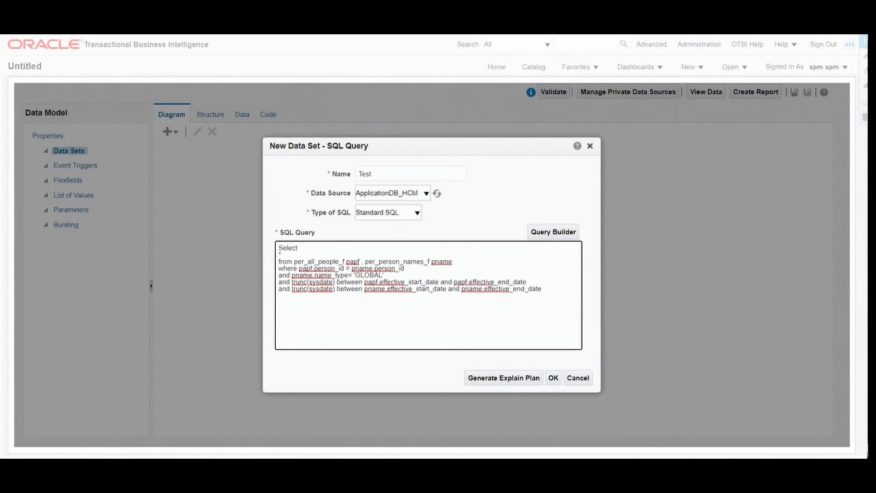
- Review the query, then check the requirement line in Notepad++ about single-day name changes being sent at day's end, and return to the query
left_click(558, 290)
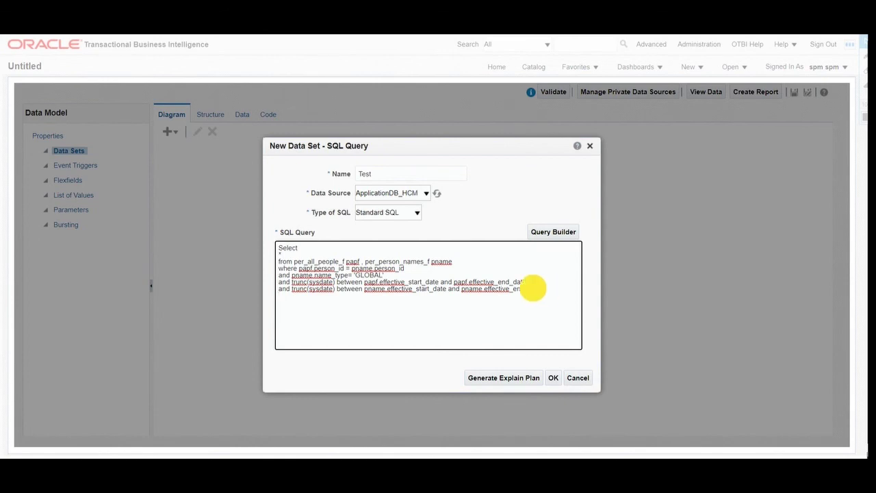
left_click_drag(533, 288, 255, 239)
left_click(408, 281)
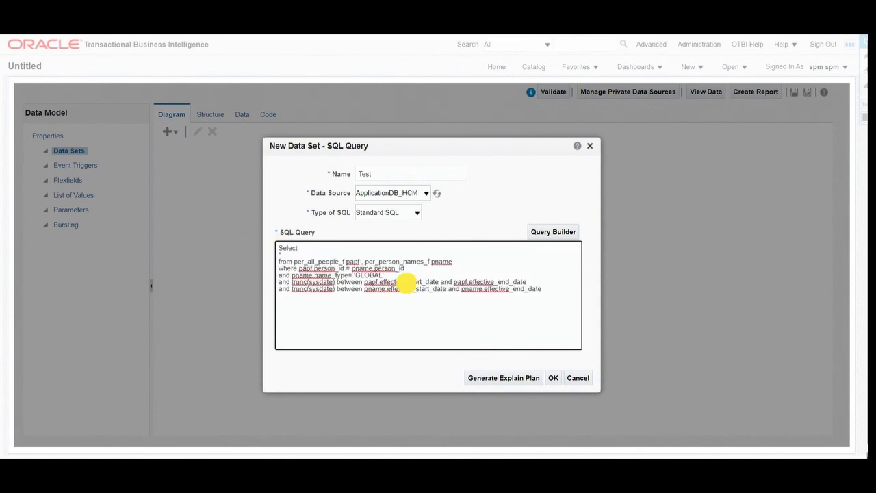
mouse_move(428, 476)
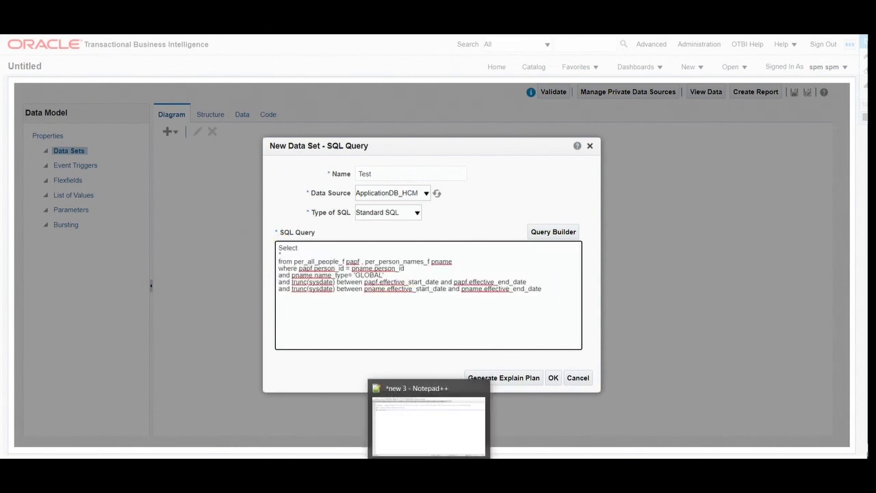
left_click(474, 43)
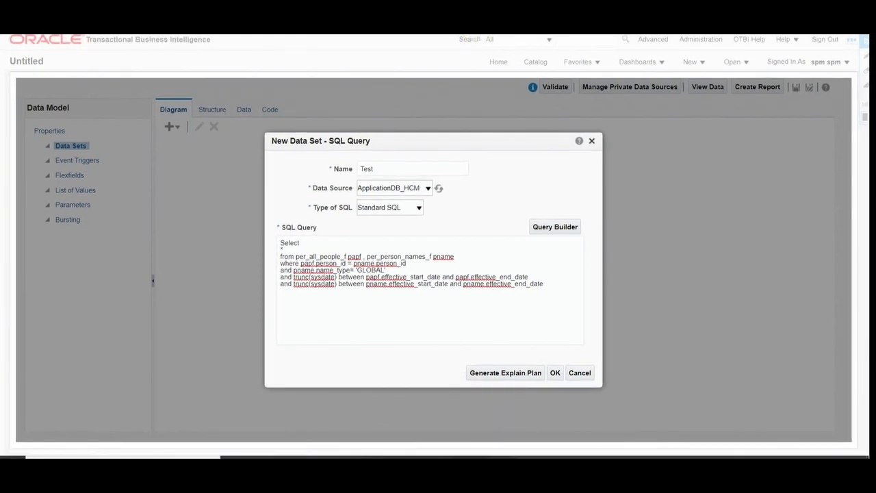
key("alt+Tab")
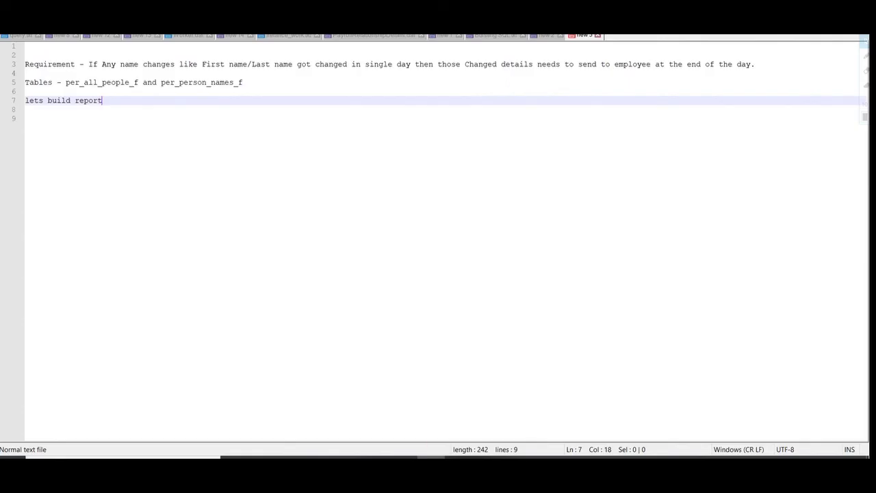
left_click_drag(356, 64, 415, 64)
left_click_drag(276, 64, 397, 64)
left_click_drag(629, 64, 761, 67)
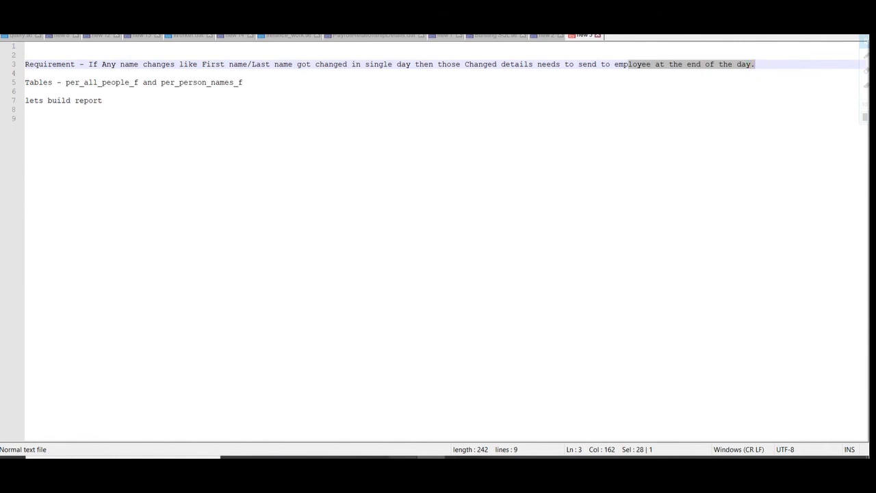
mouse_move(402, 457)
left_click(403, 418)
- Add the condition "and trunc(pname.last_update_date) between trunc(sysdate -1) and trunc(sysdate)" as the last line of the query
left_click(555, 285)
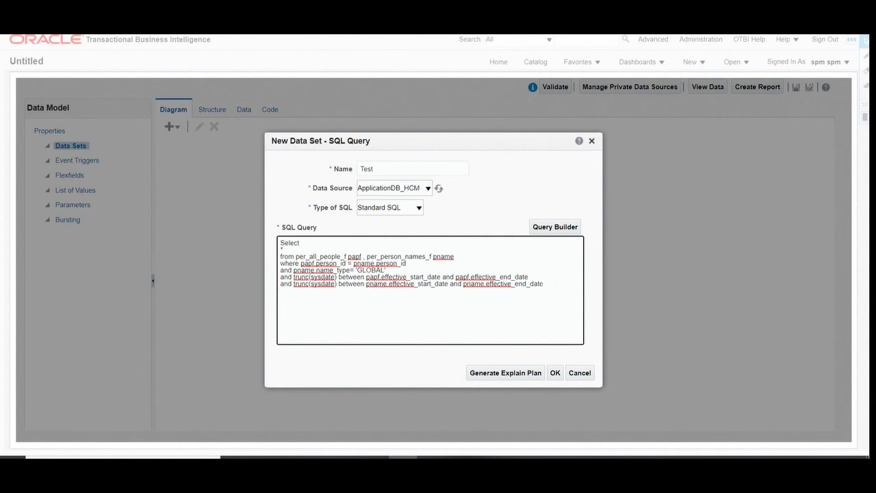
left_click(474, 40)
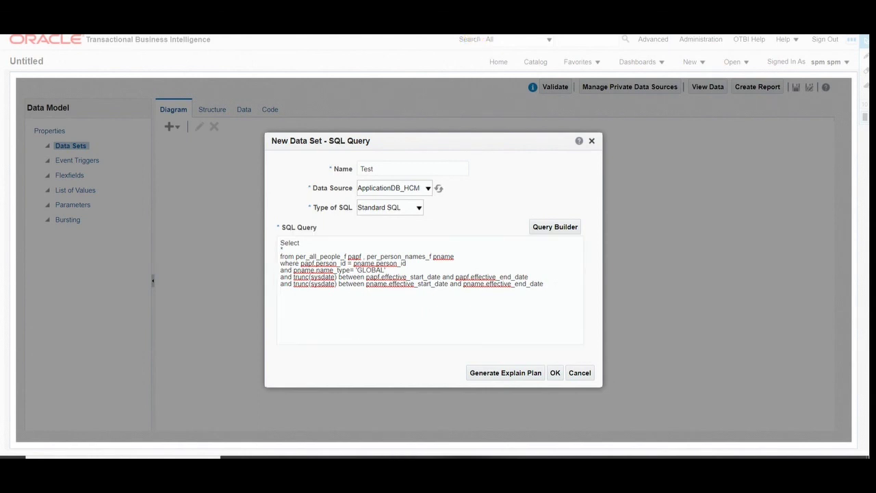
left_click(342, 300)
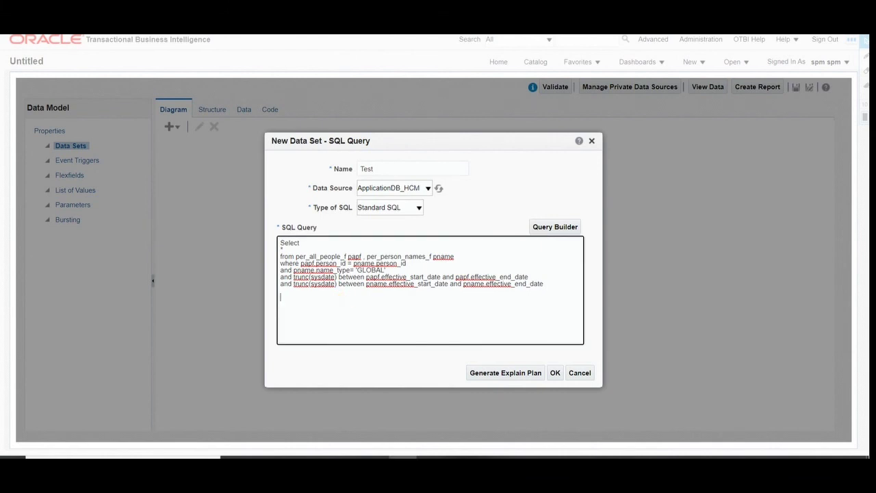
type("and trunc(pname.last_update_date)")
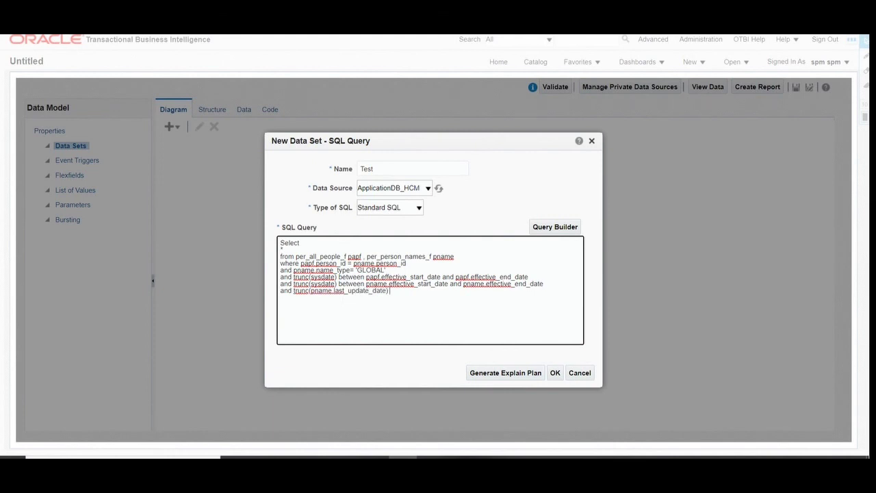
type(" between trunc(sysdate -")
type("1) and trunc")
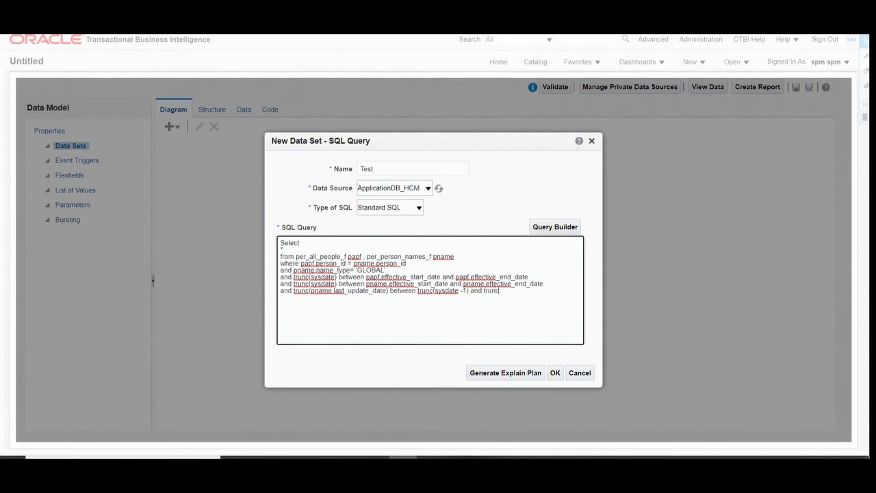
type("(sysdate)")
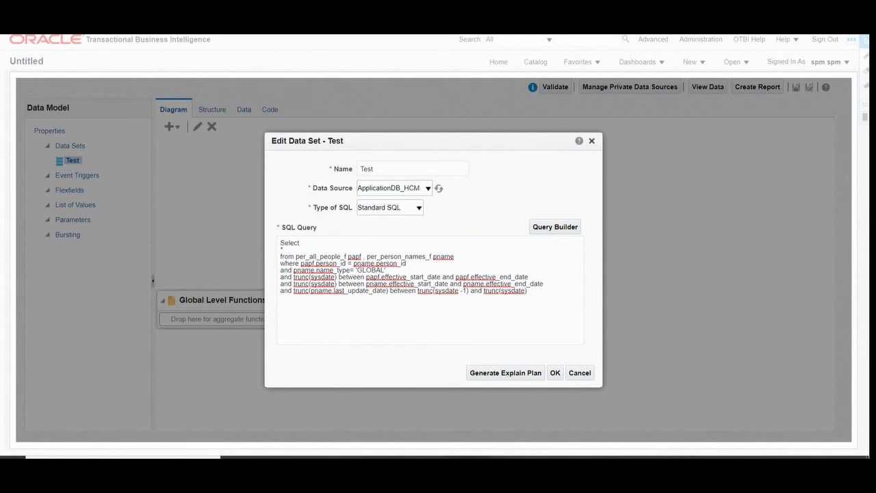
- Replace the asterisk in the Test query with papf.person_number,pname.first_name,pname.last_name,pname.last_update_date and save the data set
left_click(288, 256)
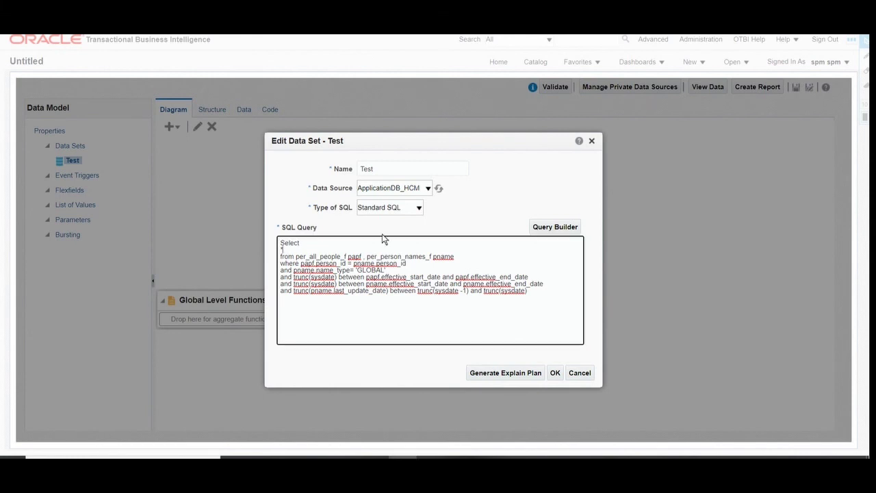
type("papf.person_number,pname.")
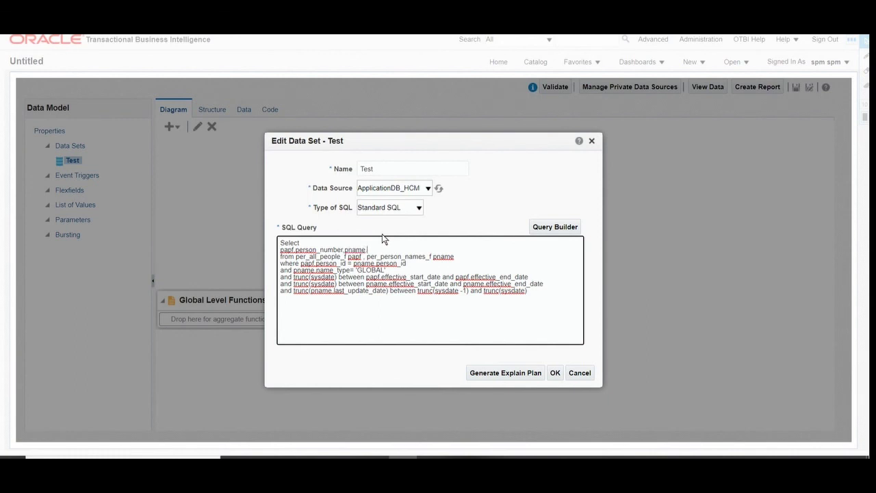
type(" first_name,pname.last_name,pname.last_u")
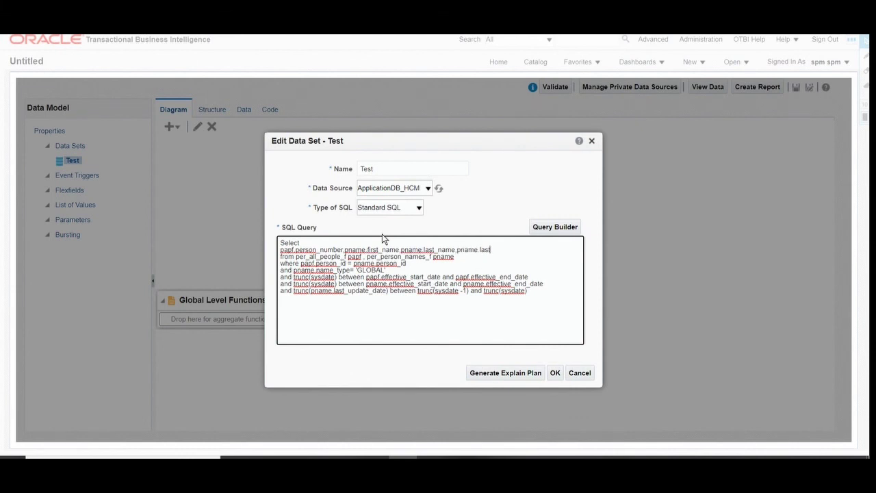
type("pdate_date")
left_click(555, 372)
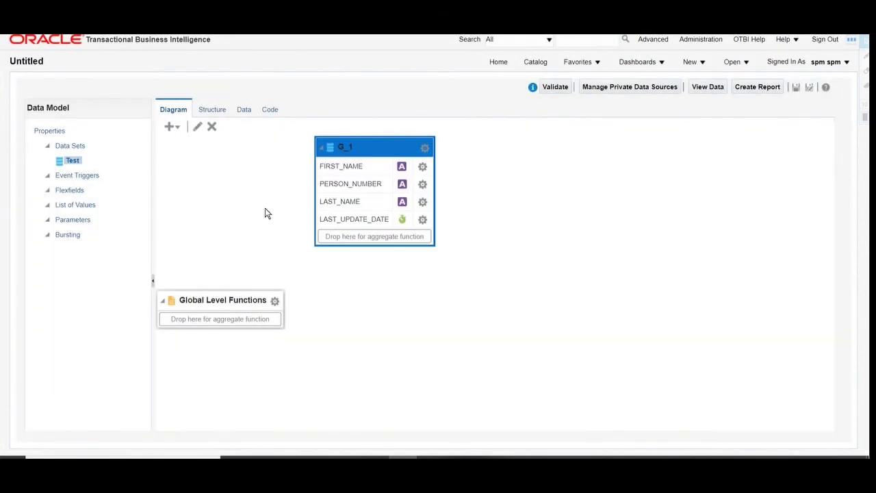
- Run the data model's data preview, show it as a table and examine the returned names and last update dates
left_click(243, 109)
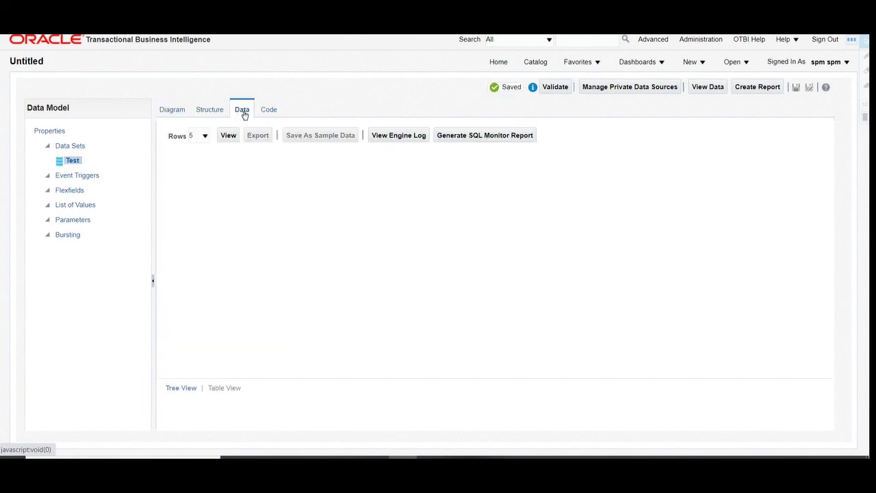
left_click(227, 139)
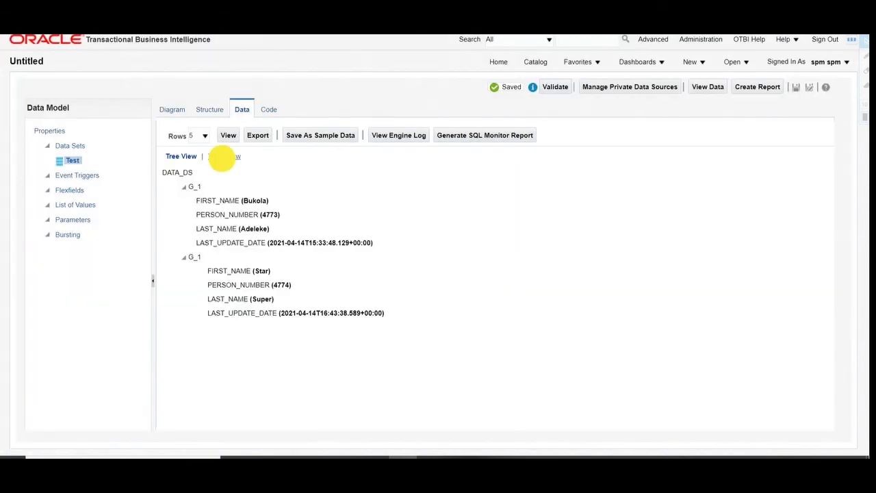
left_click(224, 157)
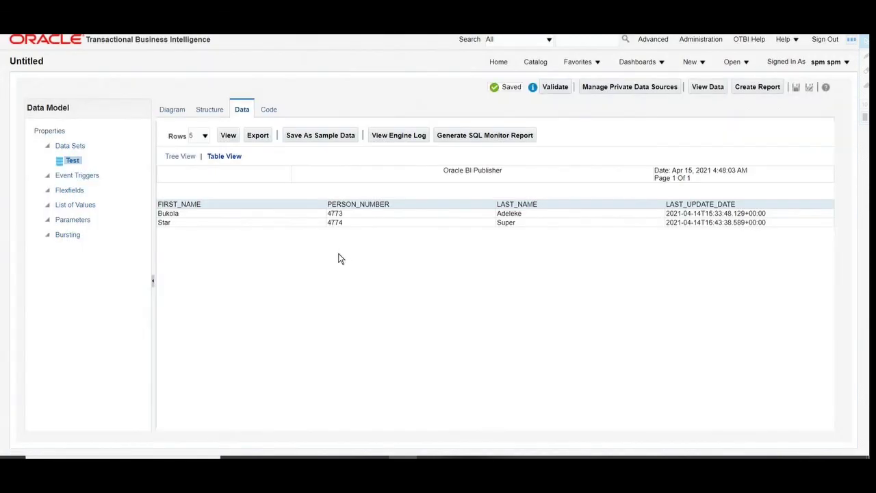
left_click(237, 215)
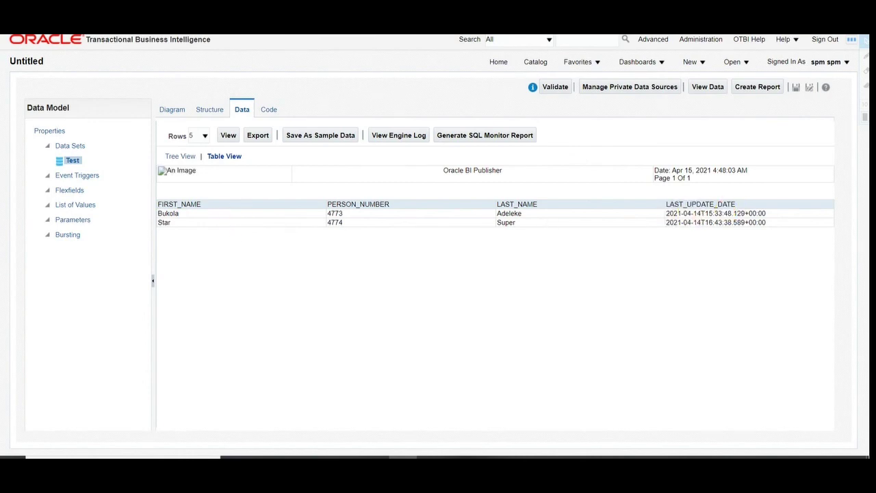
left_click_drag(692, 221, 753, 222)
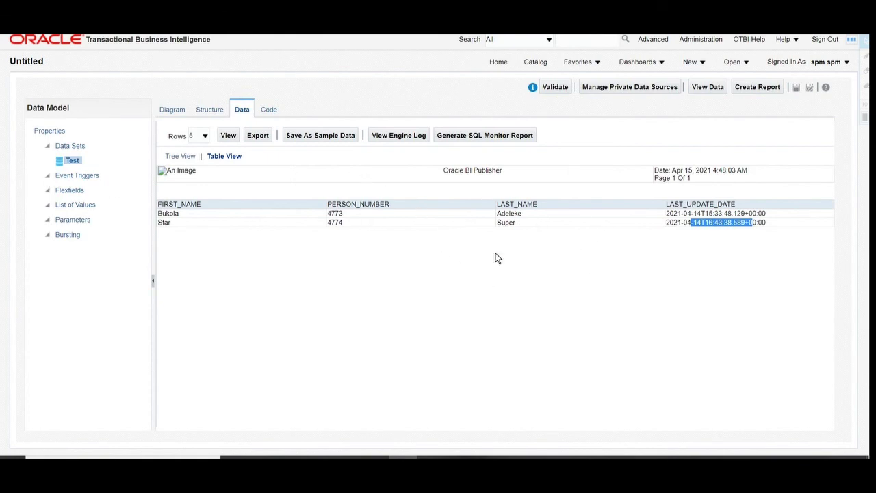
- Add a bursting definition named Bursting1 with ApplicationDB_HCM as its data source
left_click(69, 234)
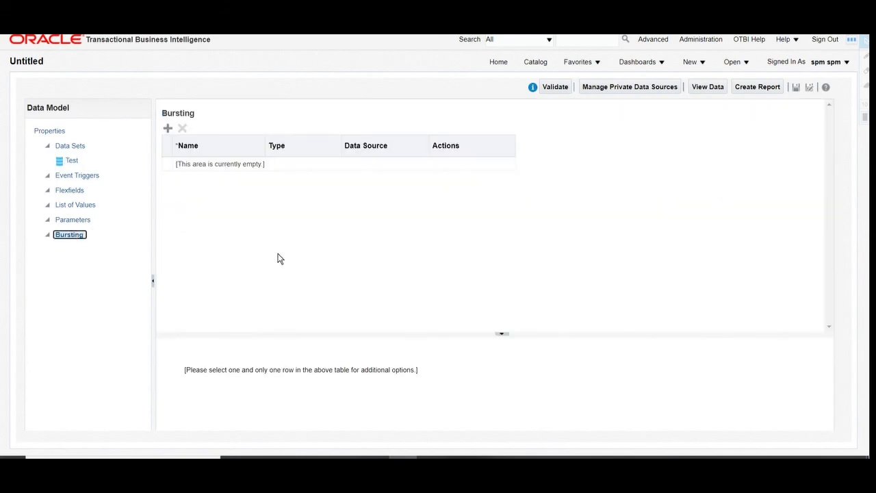
left_click(167, 128)
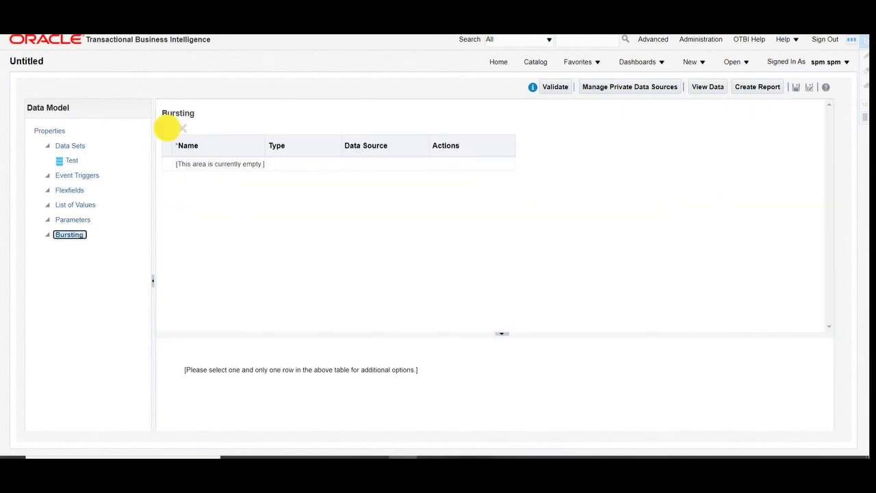
left_click(221, 168)
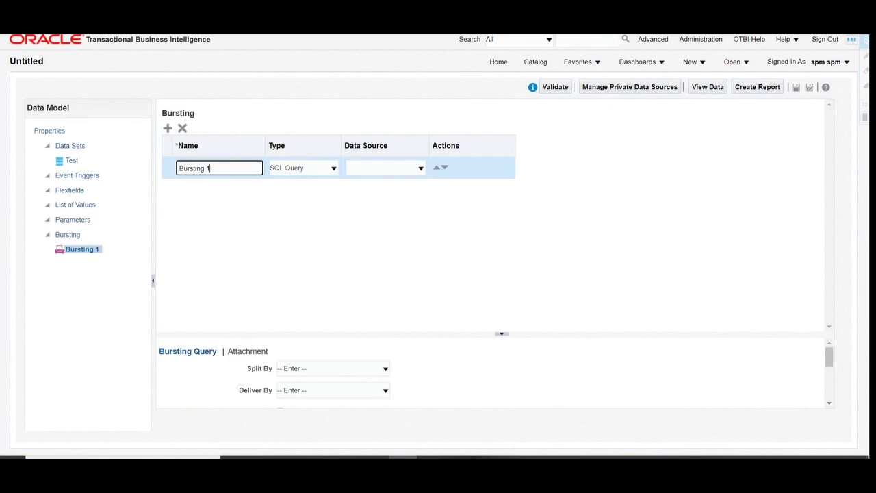
key("BackSpace")
key("BackSpace")
type("1")
left_click_drag(419, 335, 419, 208)
left_click(406, 168)
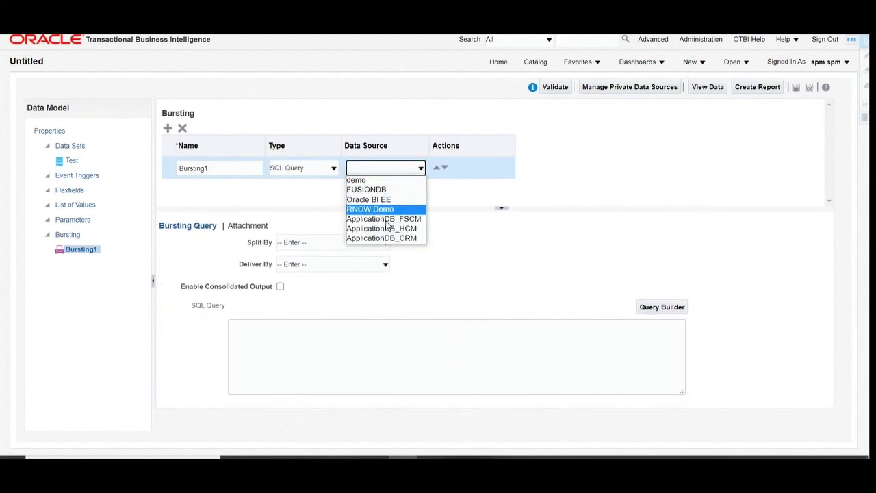
left_click(377, 227)
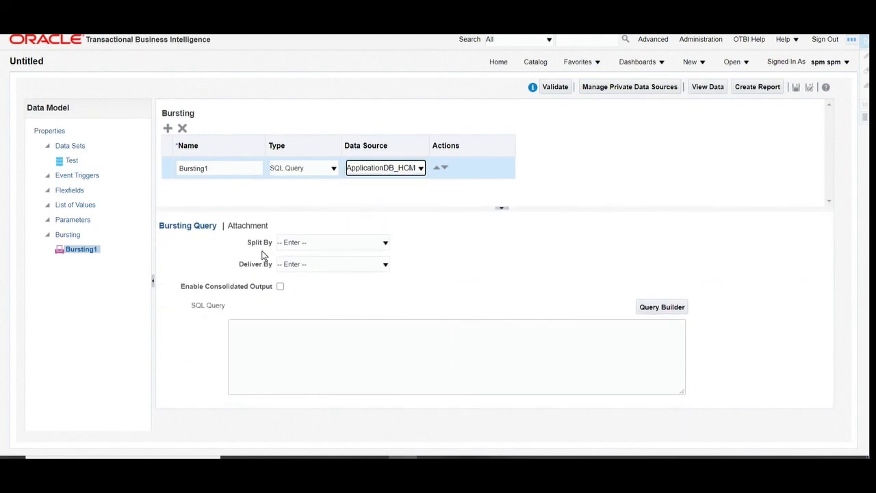
- Set both Split By and Deliver By of Bursting1 to /DATA_DS/G_1/PERSON_NUMBER
left_click_drag(248, 243, 272, 245)
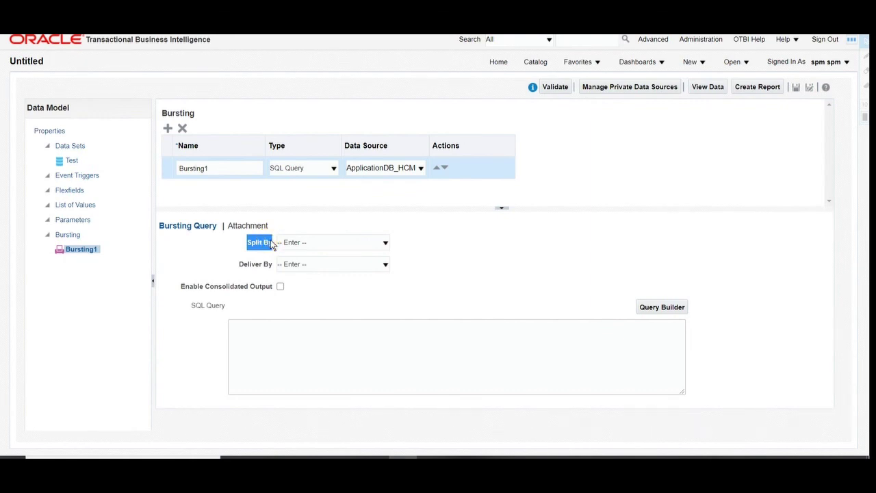
left_click(311, 243)
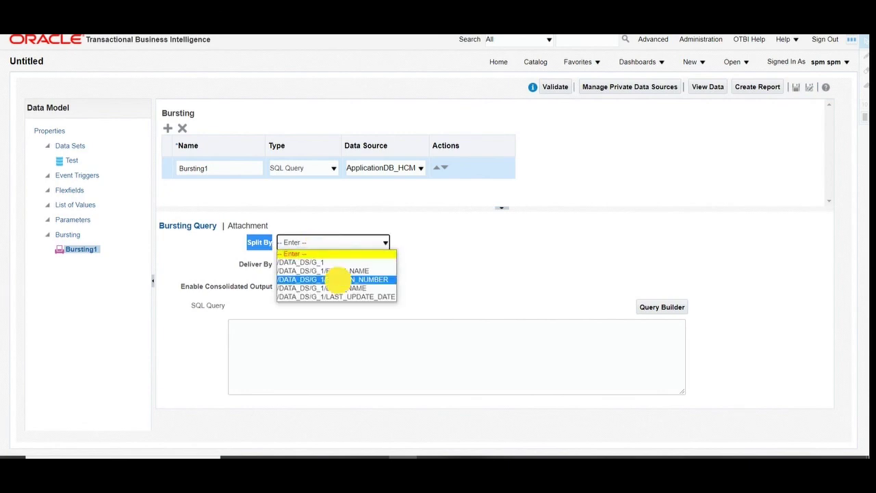
left_click(336, 280)
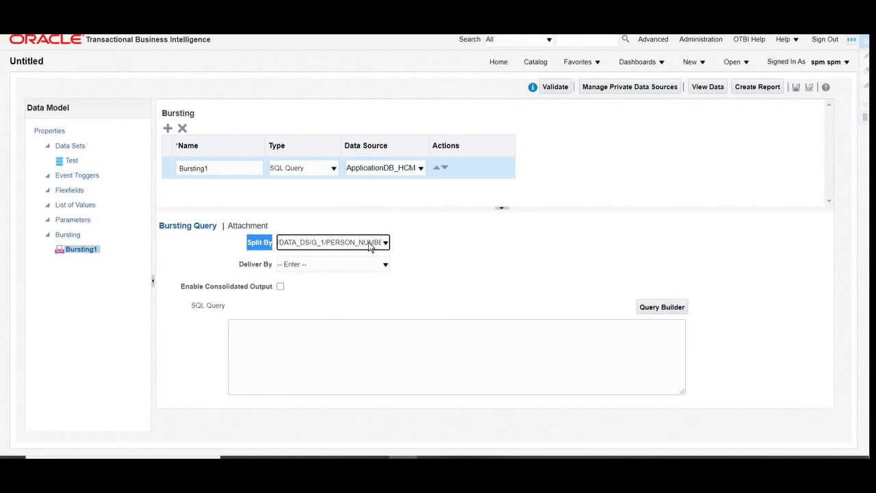
left_click(273, 263)
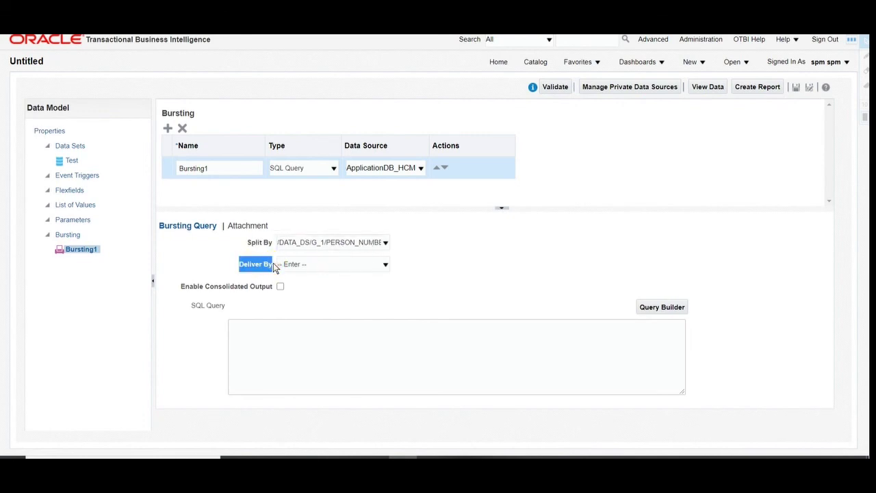
left_click(313, 264)
left_click(323, 301)
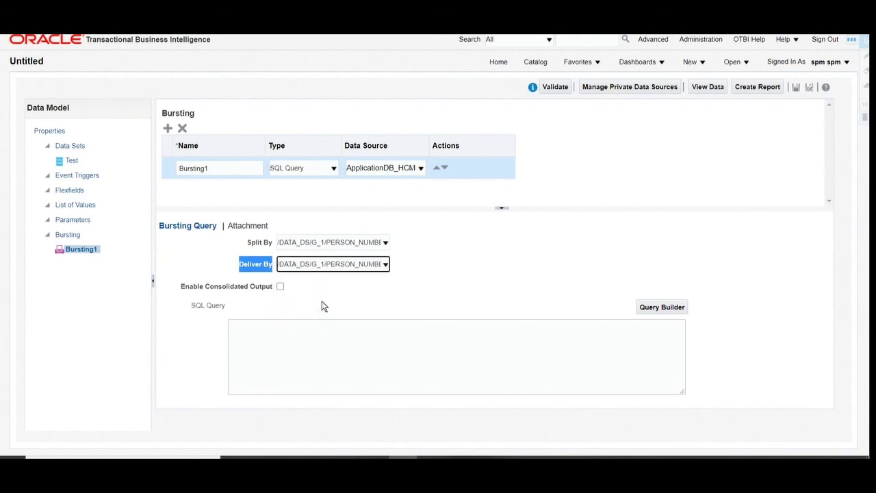
left_click(292, 341)
left_click(340, 357)
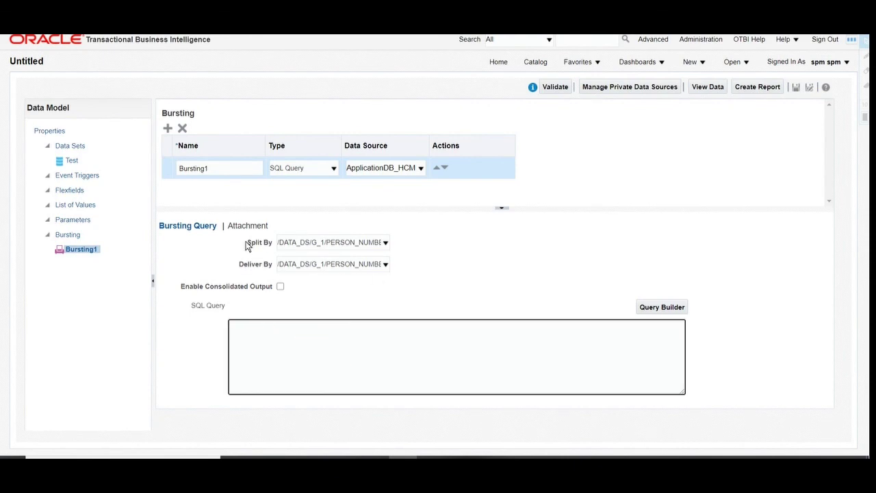
left_click_drag(246, 243, 274, 241)
left_click_drag(240, 264, 272, 264)
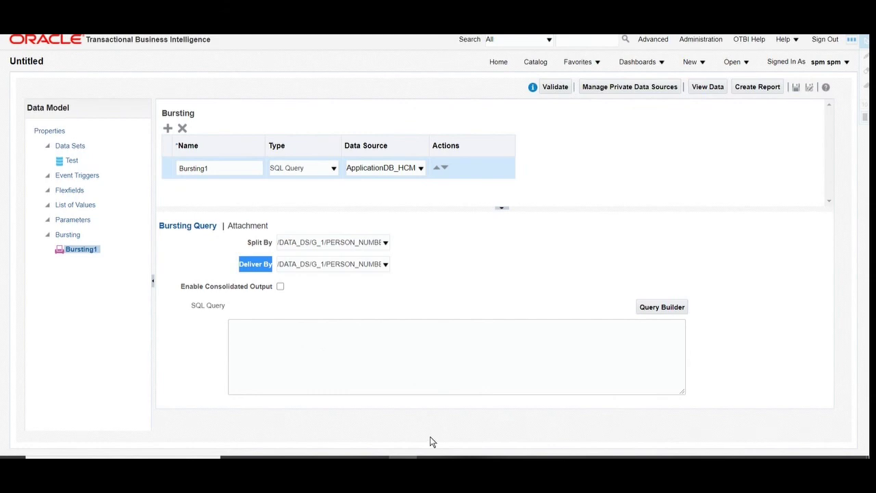
- Switch to the text editor notes and examine the sample bursting query columns in the new 2 file
left_click(430, 457)
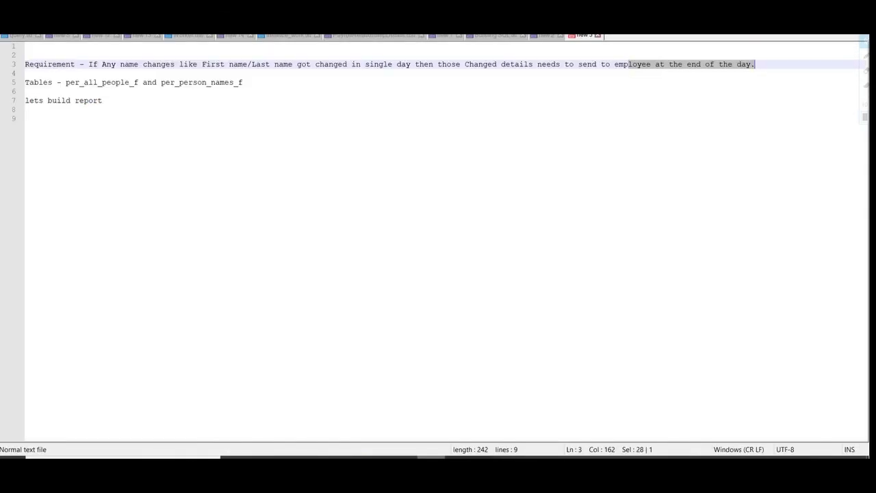
left_click(543, 36)
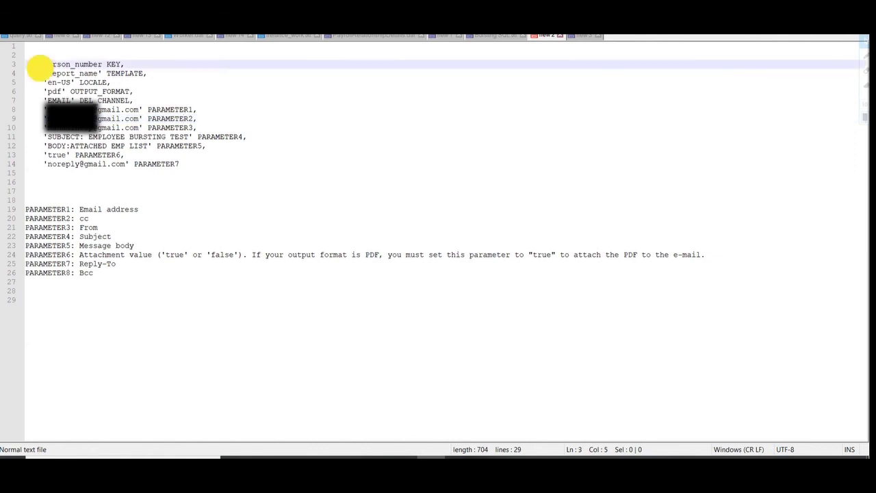
left_click_drag(43, 64, 189, 161)
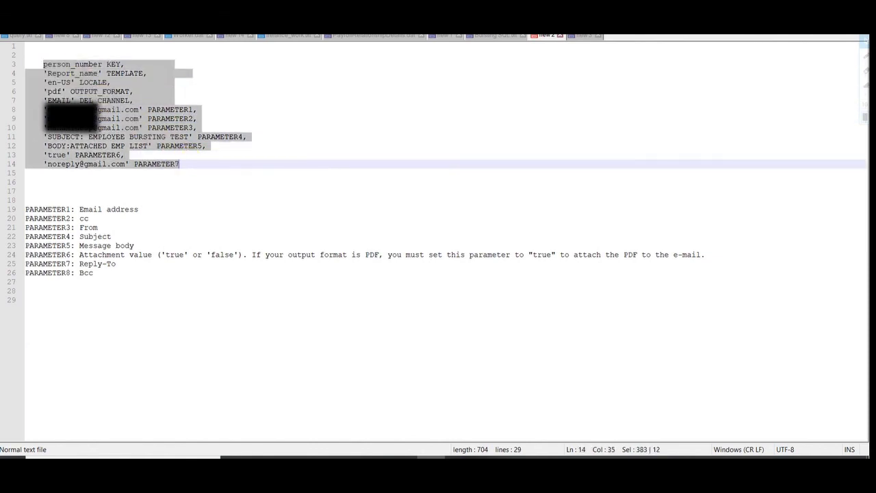
left_click(113, 64)
left_click(144, 73)
- Annotate the KEY line with "--split by key" and the TEMPLATE line with "-- report name"
left_click(151, 64)
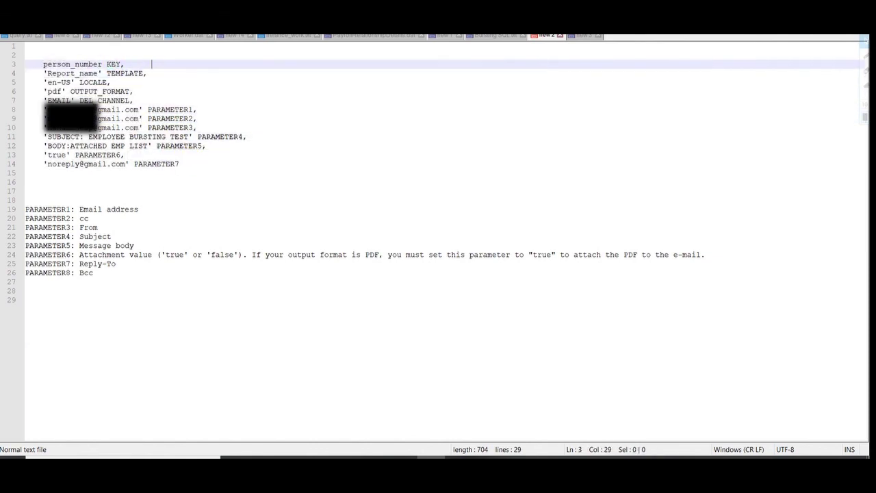
type("--split bu")
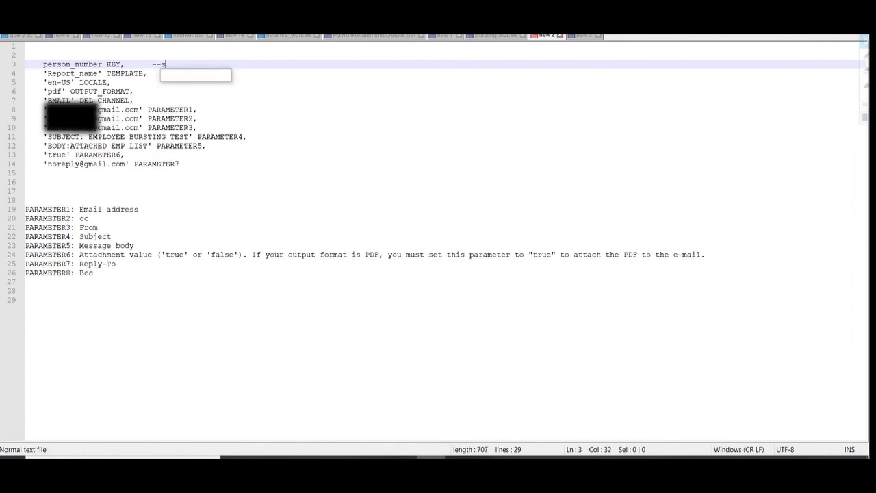
key("BackSpace")
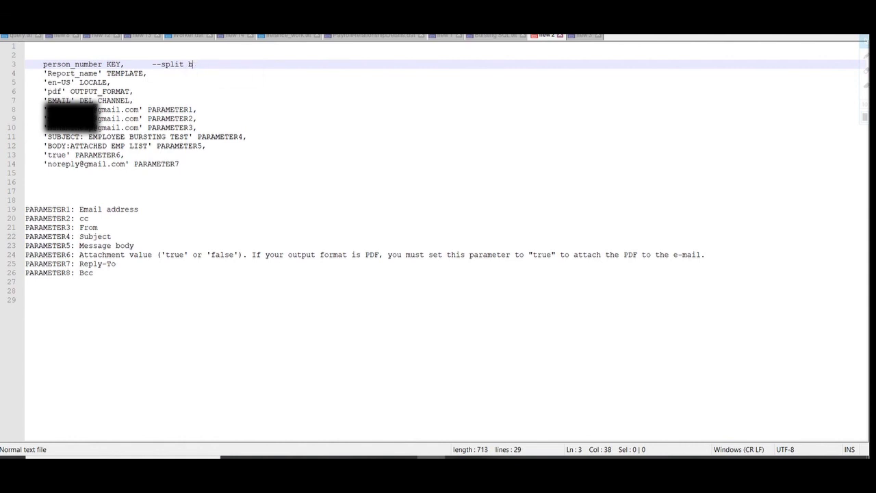
type("y key")
left_click(190, 73)
type("-- ")
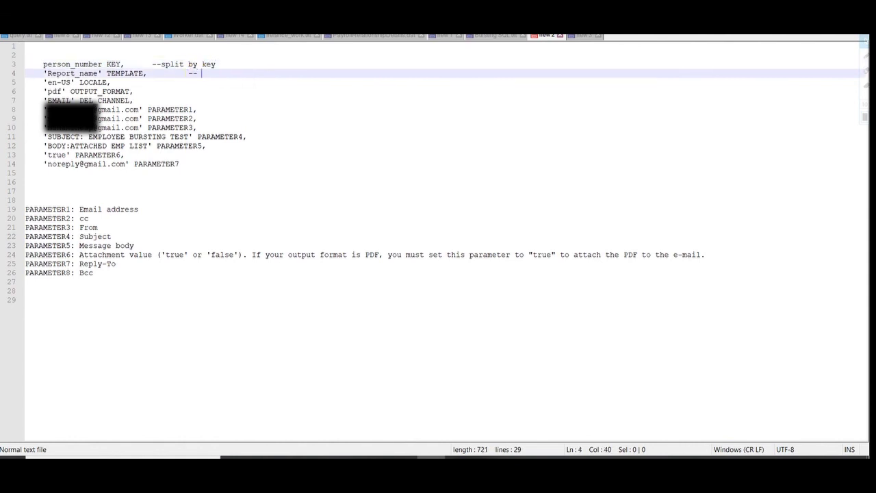
type("report name")
left_click(206, 82)
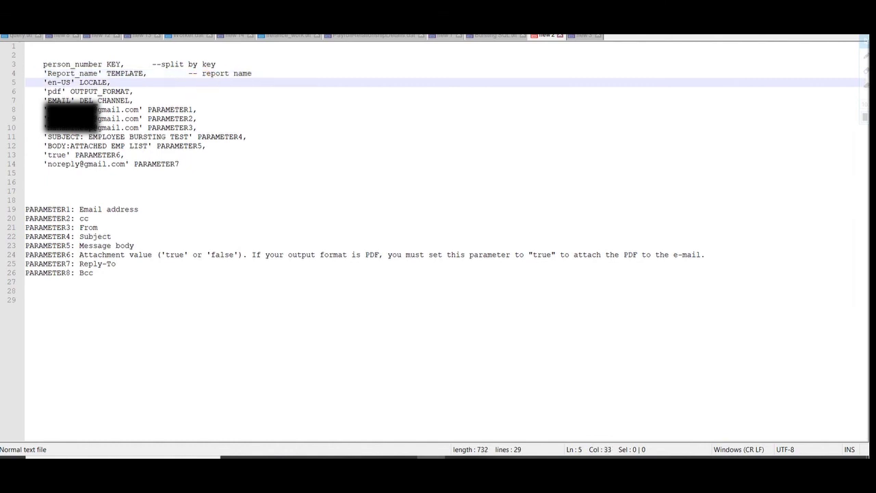
- Examine the LOCALE, OUTPUT_FORMAT and DEL_CHANNEL lines and compare PARAMETER1 through PARAMETER4 with their descriptions below
double_click(92, 82)
double_click(100, 91)
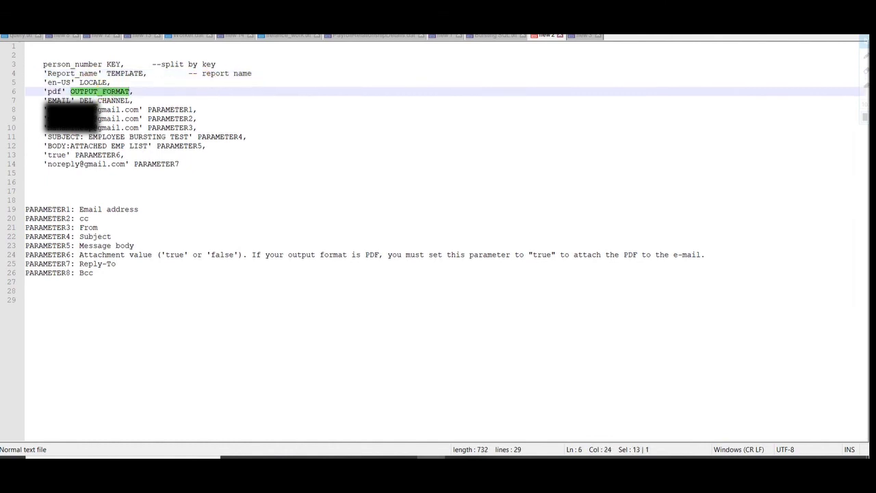
double_click(104, 100)
double_click(170, 119)
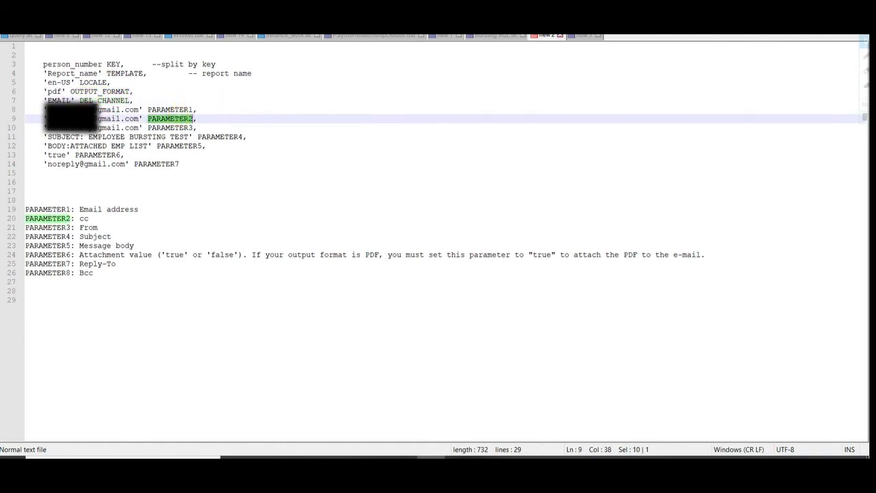
double_click(170, 110)
left_click(78, 208)
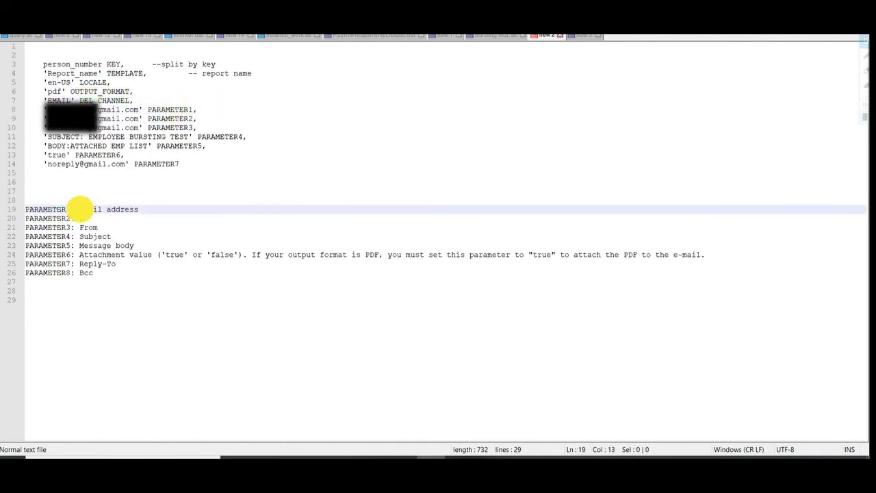
left_click_drag(80, 209, 102, 207)
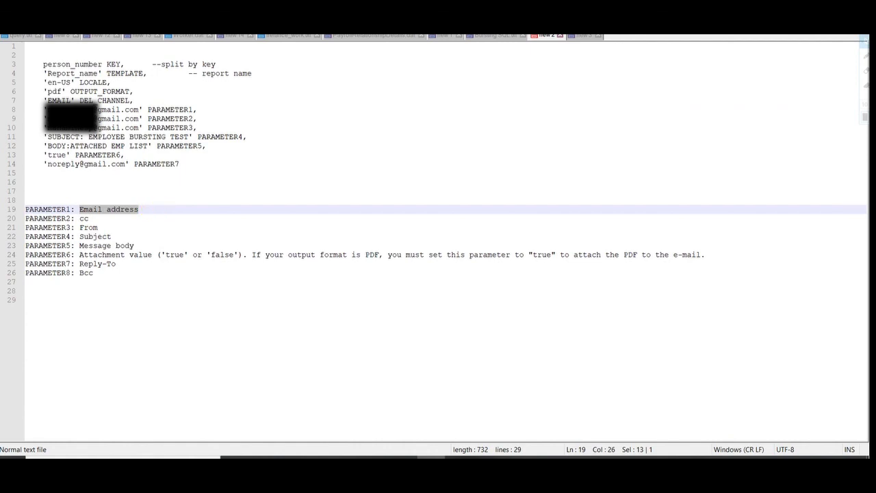
double_click(171, 118)
double_click(88, 218)
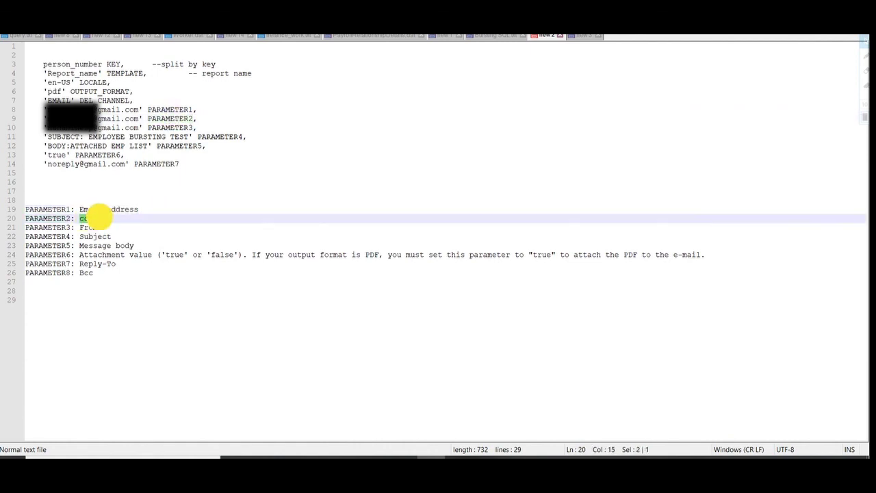
double_click(172, 127)
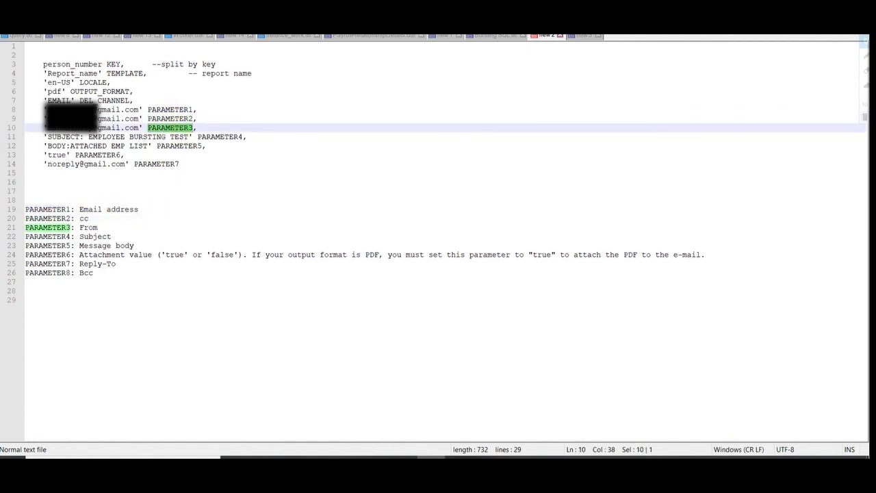
double_click(88, 227)
double_click(219, 136)
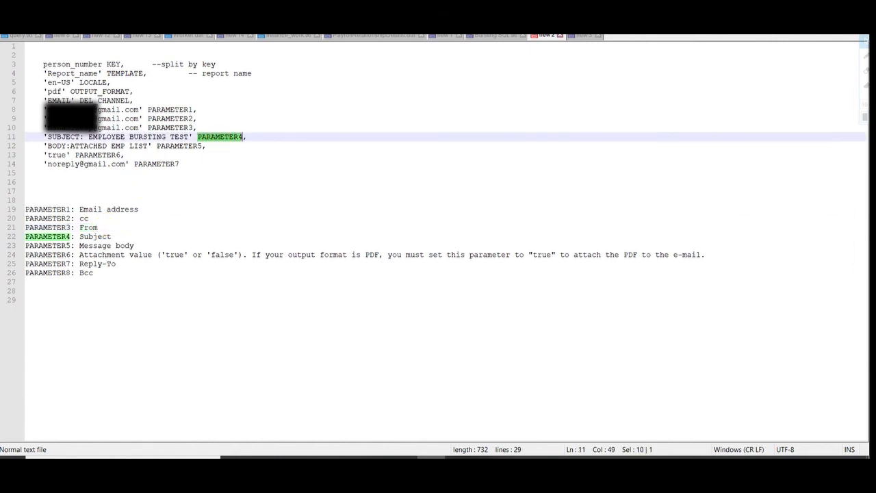
double_click(96, 237)
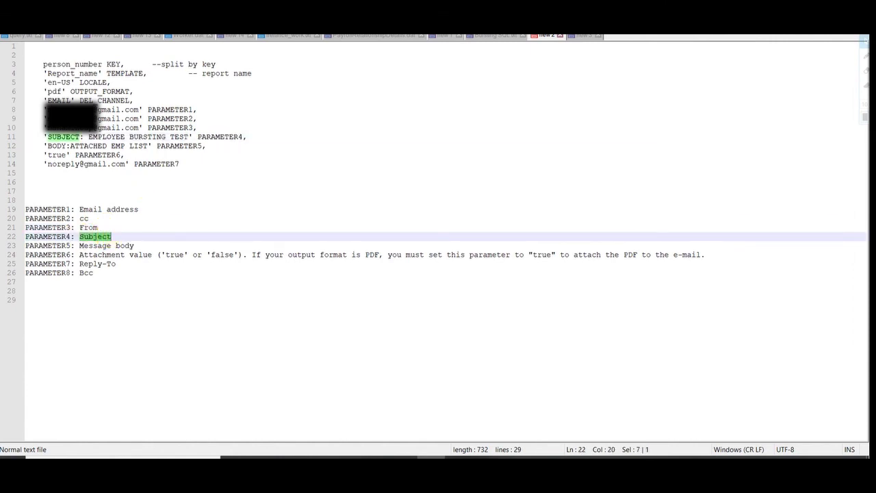
- Compare PARAMETER5 through PARAMETER7 with their descriptions, read the PARAMETER8 entry and review the whole column block
double_click(180, 145)
double_click(179, 145)
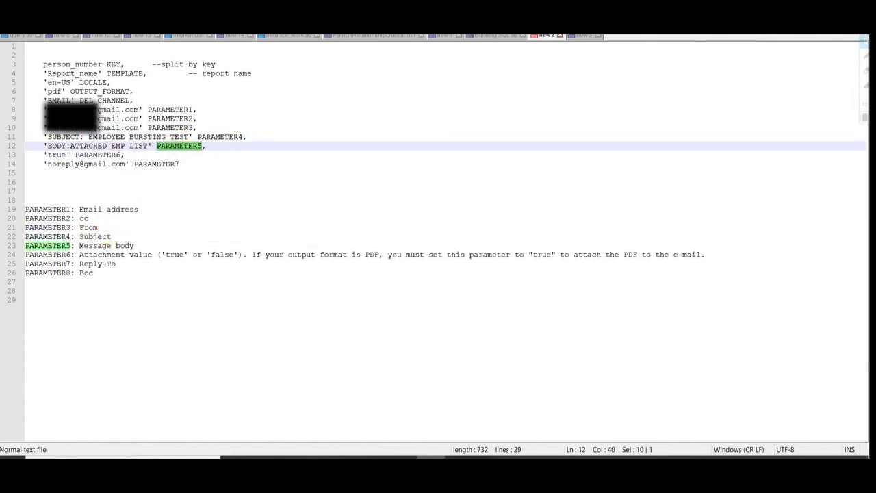
left_click(79, 245)
left_click_drag(78, 245, 137, 245)
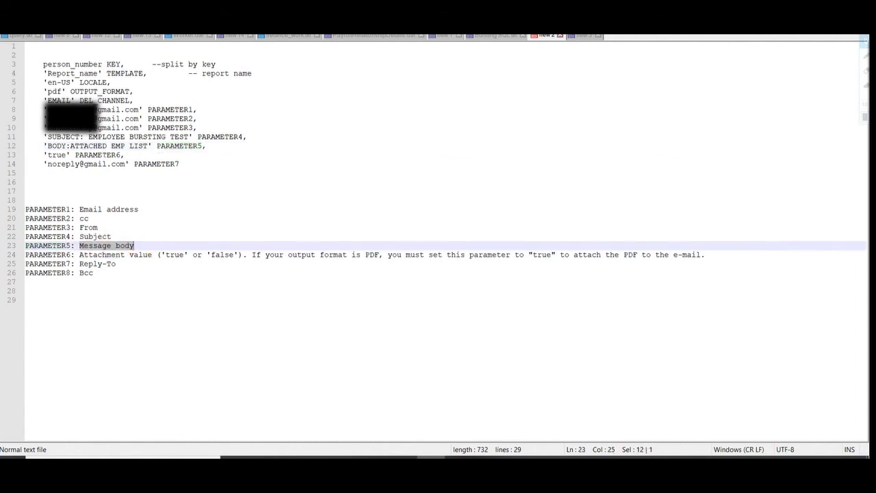
double_click(100, 155)
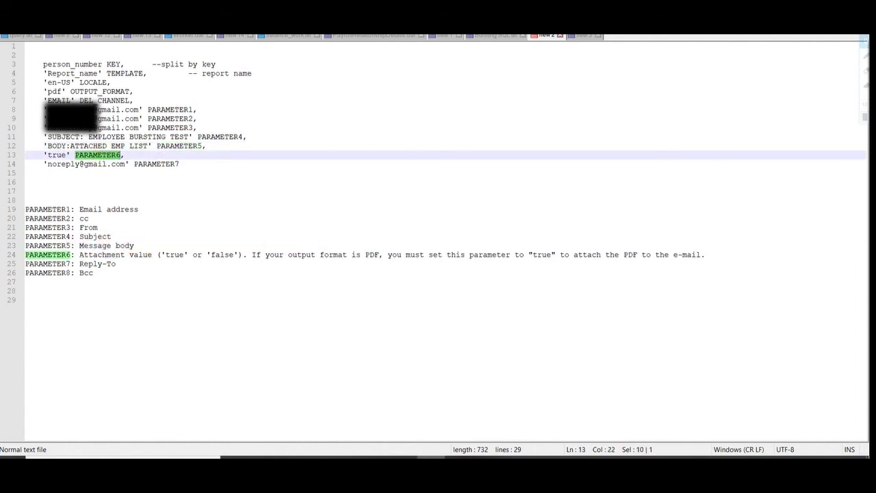
left_click_drag(79, 254, 241, 255)
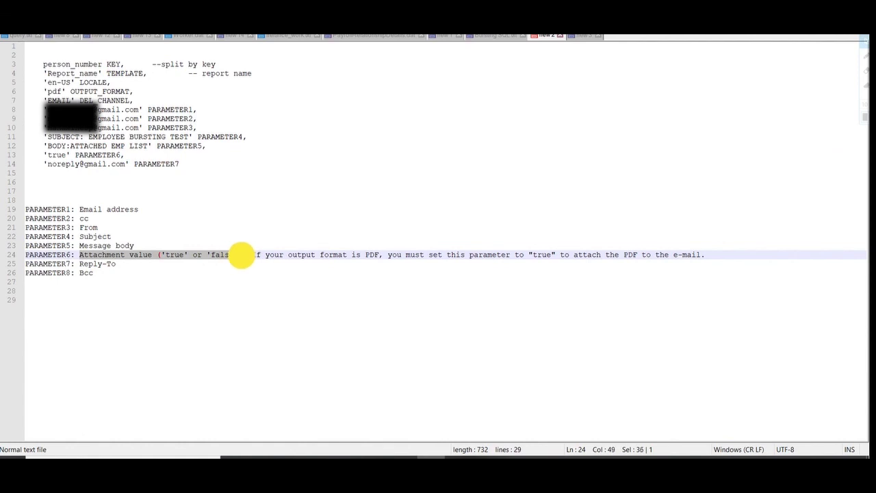
double_click(143, 164)
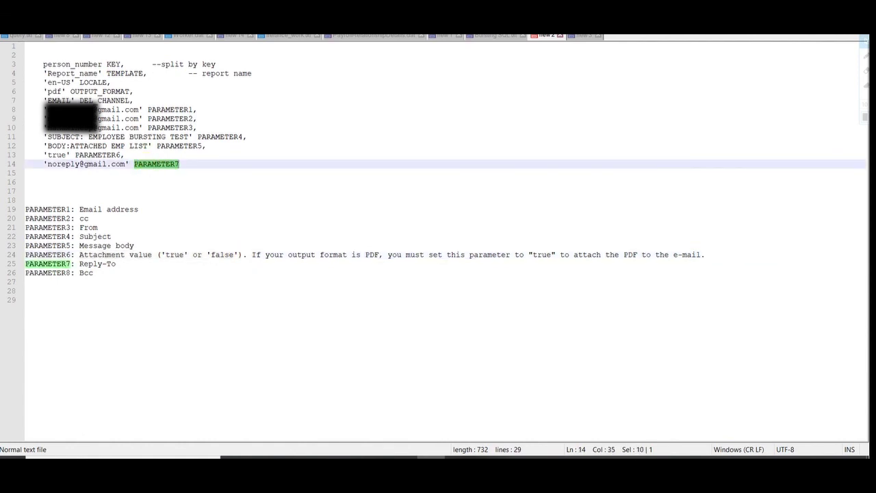
left_click_drag(79, 263, 126, 263)
left_click_drag(25, 273, 106, 273)
left_click_drag(43, 64, 196, 164)
key("Right")
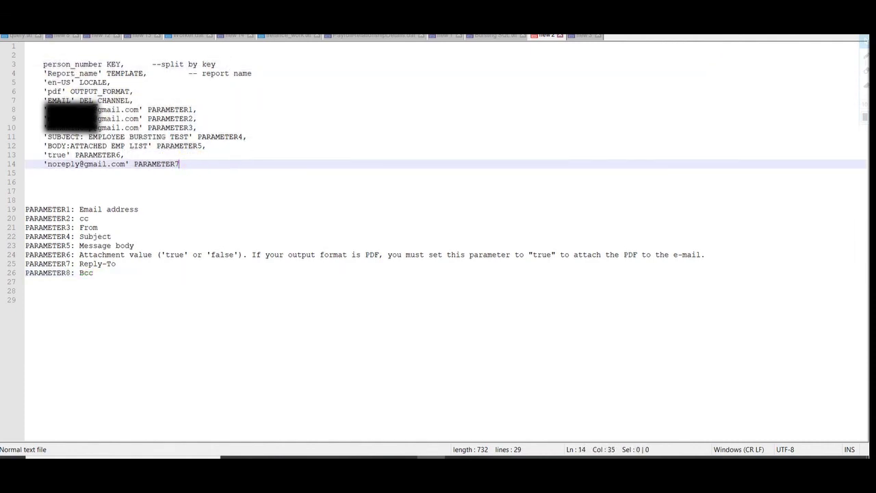
- Remove the comments after the KEY and TEMPLATE lines of the sample bursting query
left_click_drag(152, 64, 244, 64)
key("BackSpace")
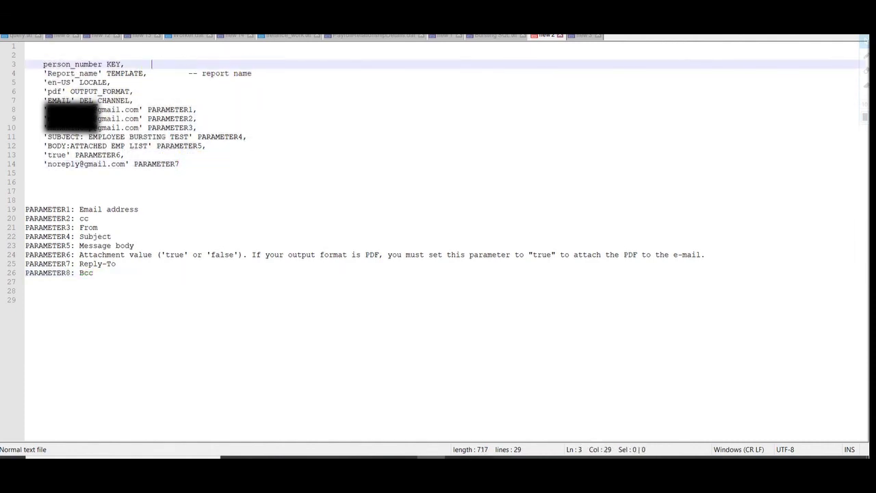
left_click_drag(188, 74, 270, 72)
key("BackSpace")
left_click(197, 109)
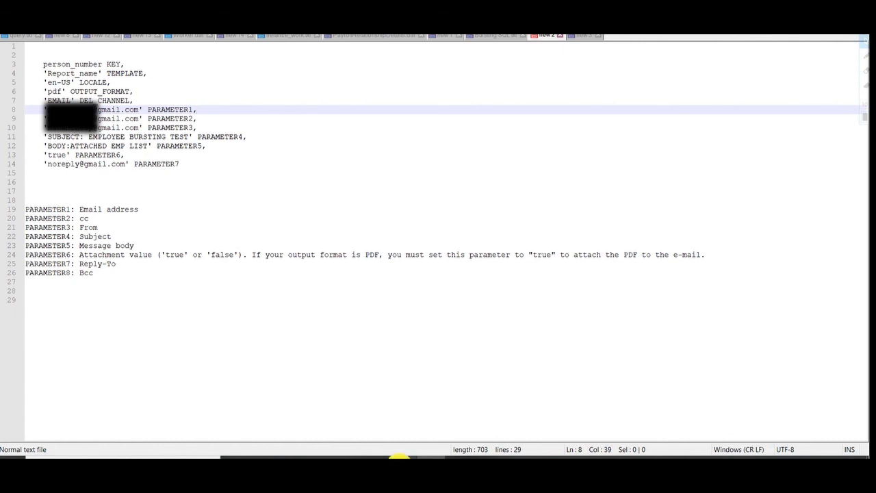
- Switch back to the Oracle data model, copy the Test data set's entire SQL query and close its editor without changes
left_click(401, 455)
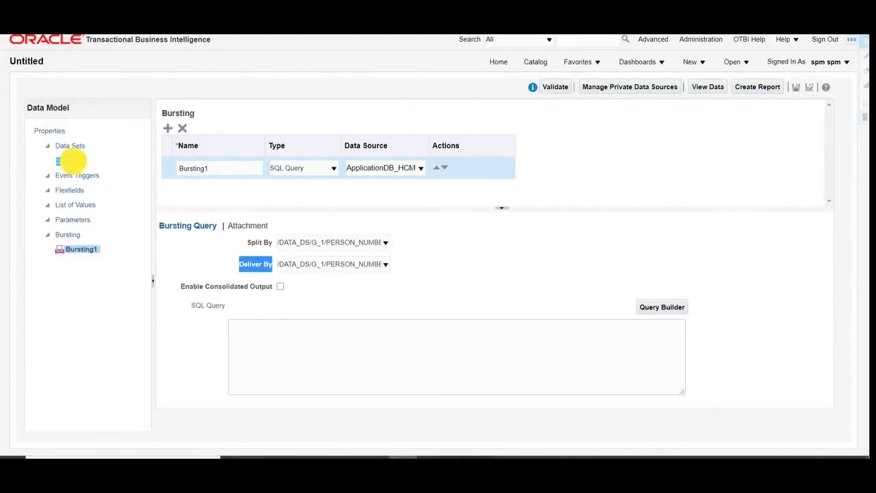
left_click(71, 161)
left_click(175, 110)
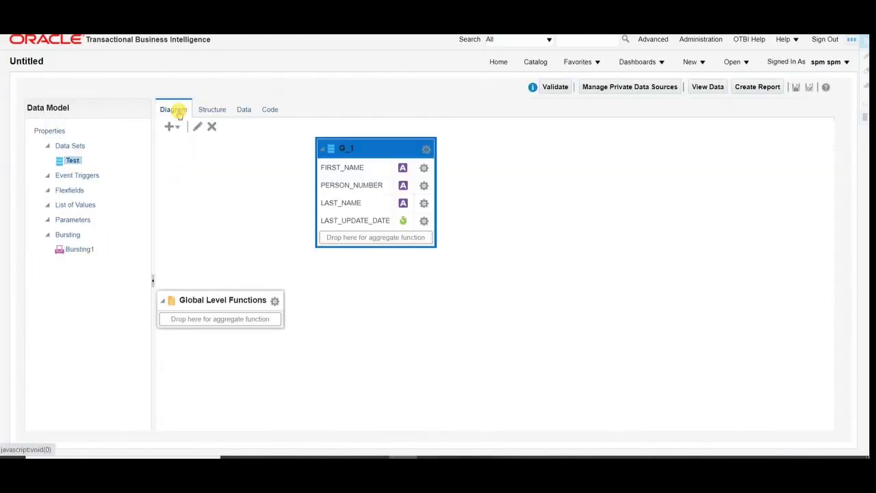
left_click(421, 151)
left_click(458, 289)
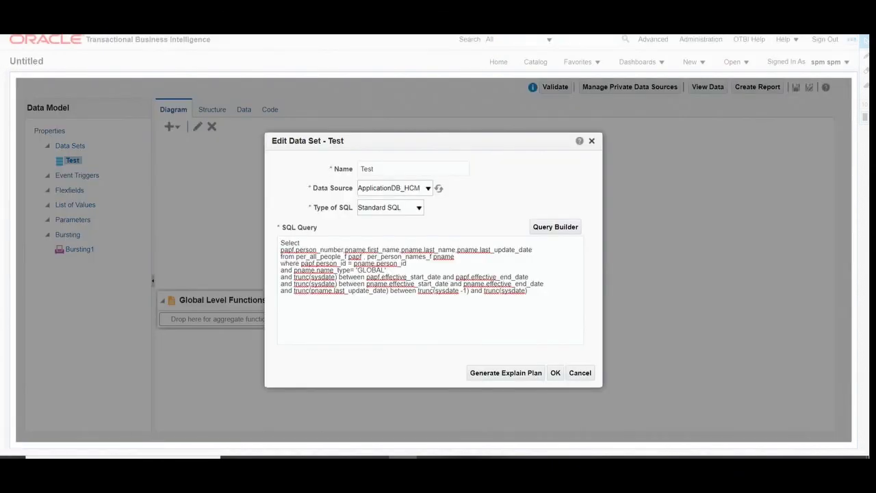
left_click_drag(530, 294, 239, 232)
key("ctrl+c")
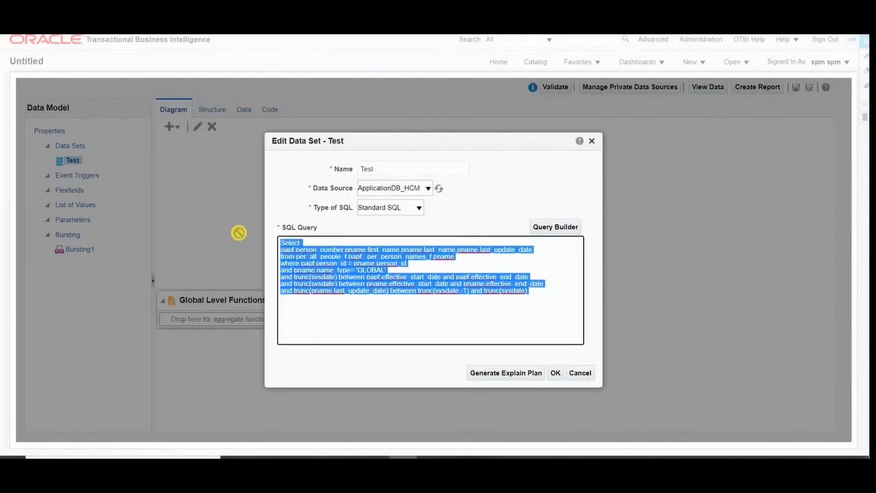
left_click(577, 373)
- Paste the copied query, enclosed in parentheses, into the SQL Query of Bursting1
left_click(96, 250)
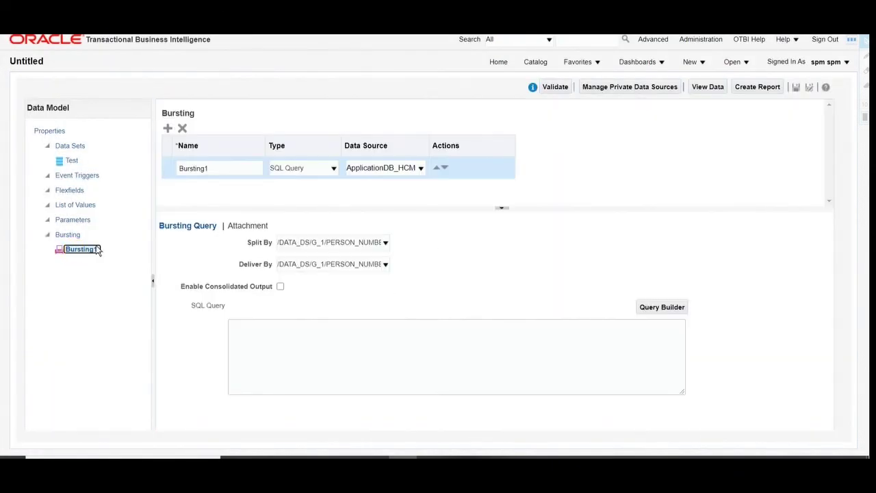
left_click(278, 336)
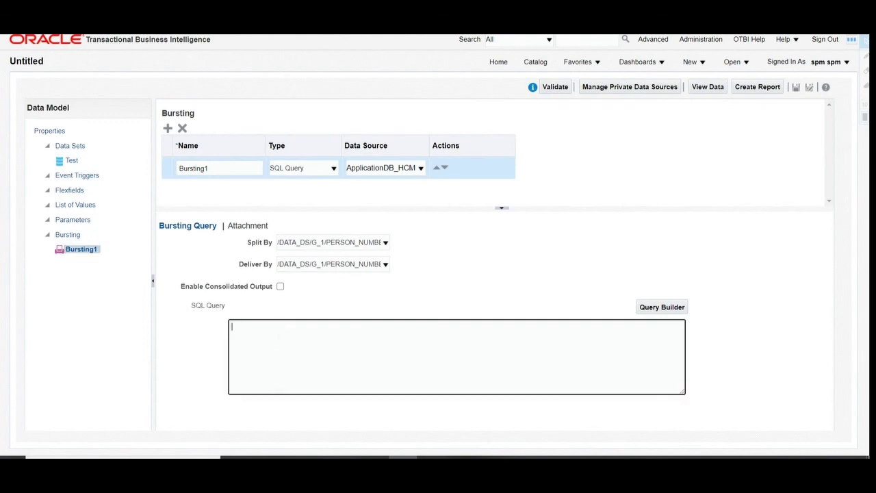
key("ctrl+v")
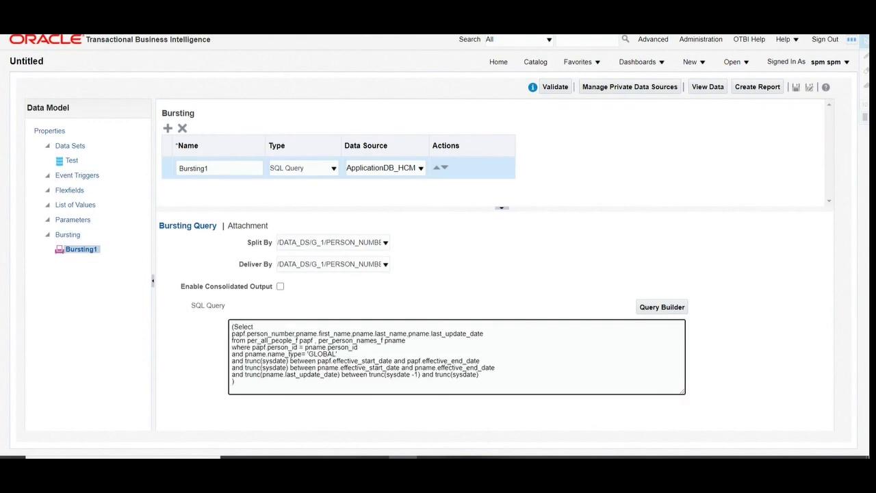
- Add a select line above the parenthesised subquery in the SQL Query of Bursting1
left_click(232, 328)
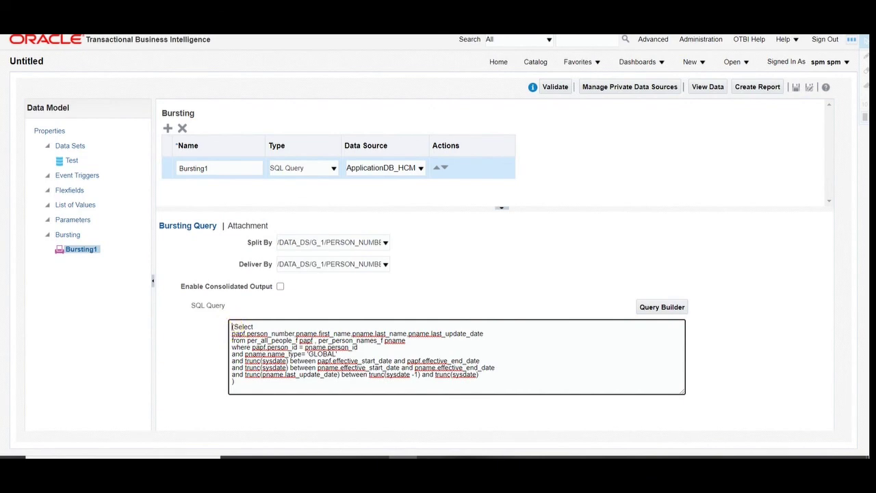
key("Return")
type("select")
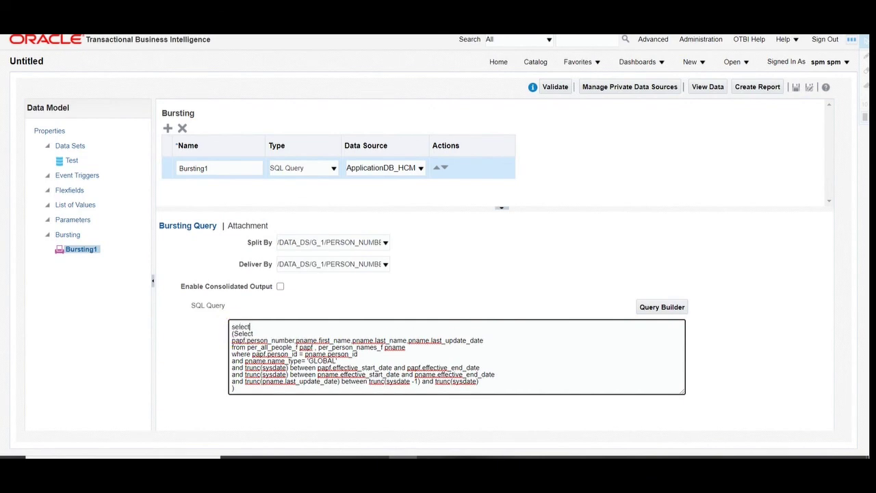
key("Return")
- Copy the KEY through PARAMETER7 column list from the text file, paste it beneath select and add from before the subquery
left_click(415, 452)
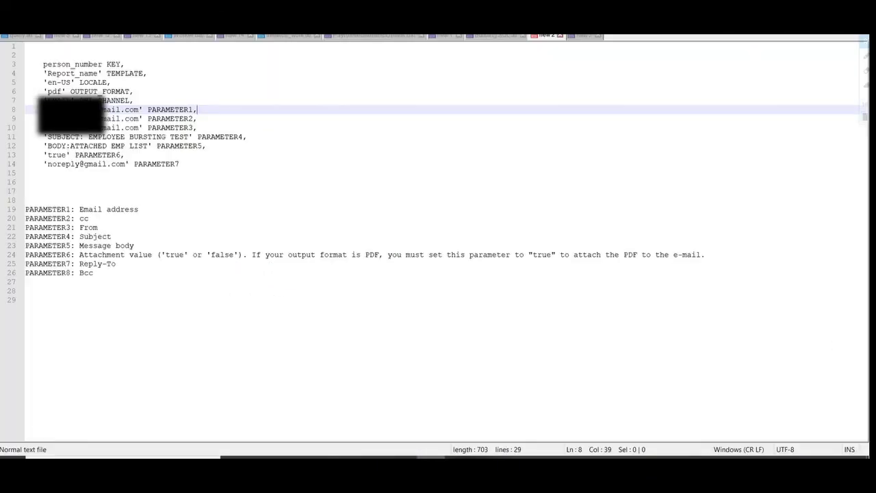
left_click_drag(179, 165, 43, 64)
left_click(404, 456)
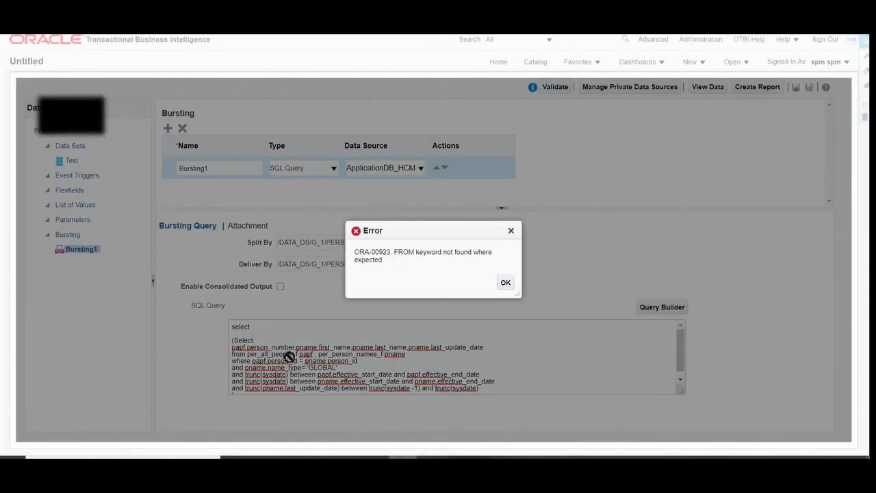
left_click(506, 281)
key("ctrl+a")
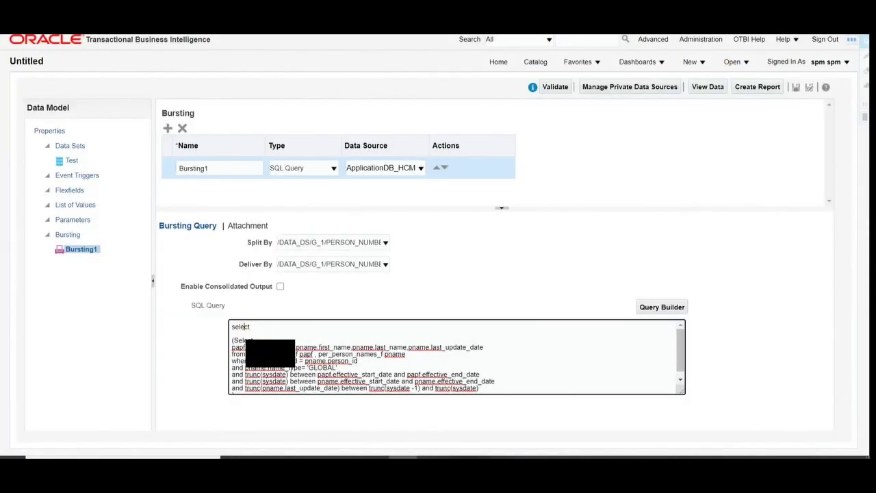
key("ctrl+v")
key("Return")
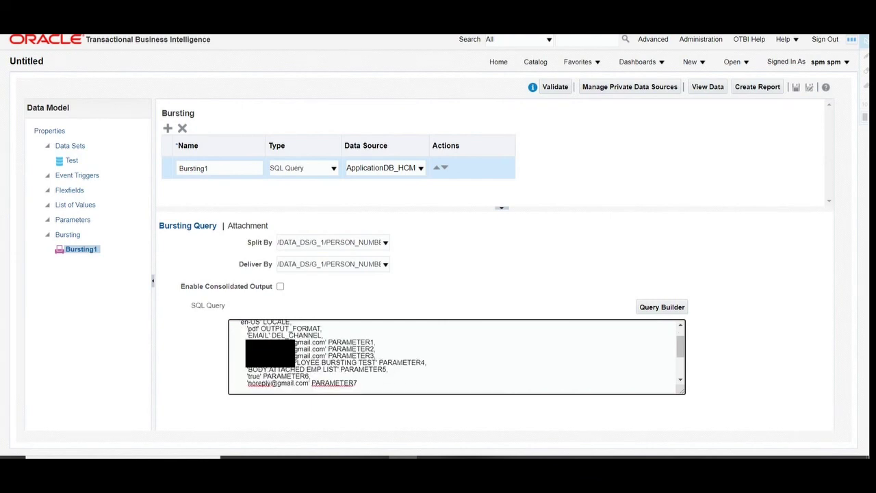
type("from")
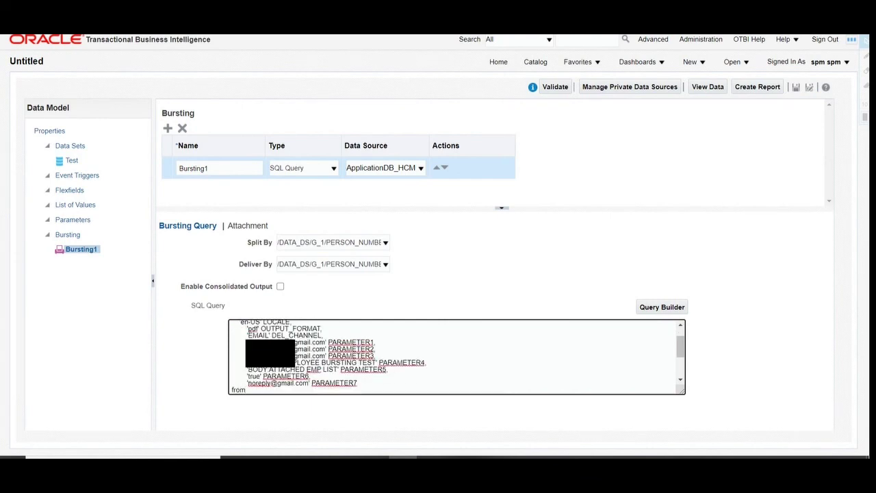
- Replace the Report_name placeholder on the bursting query's TEMPLATE line with Bursting_Report
scroll(457, 356, "up", 5)
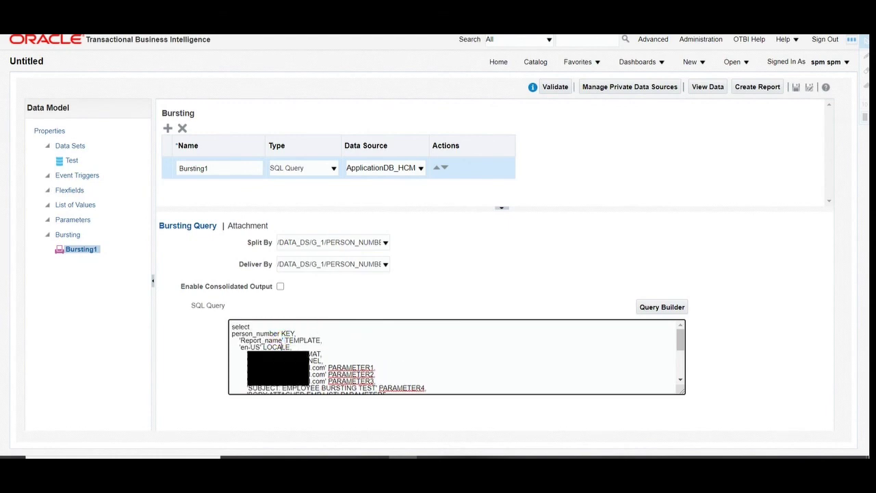
left_click_drag(283, 341, 240, 341)
type("Burst")
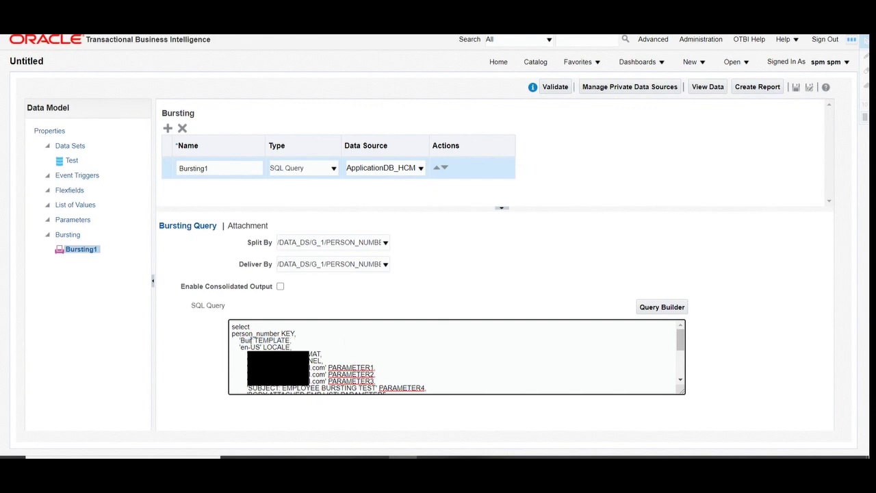
type("ing_report")
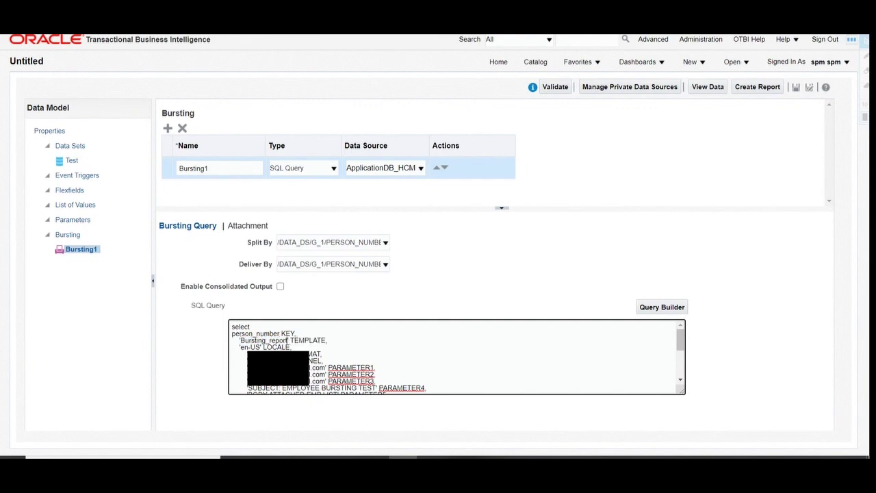
left_click(272, 341)
key("BackSpace")
type("R")
- Copy Bursting_Report from the bursting query and replace the template name Report_name with it in the text file
double_click(267, 341)
key("ctrl+c")
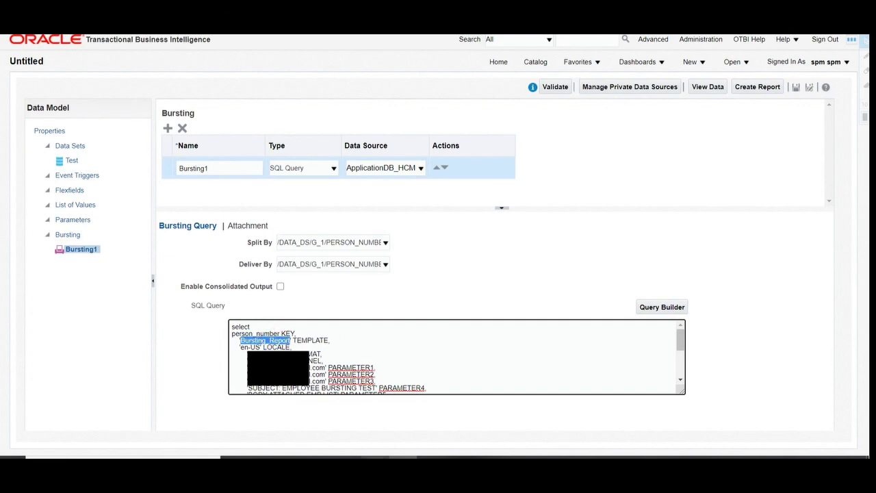
key("alt+Tab")
double_click(68, 74)
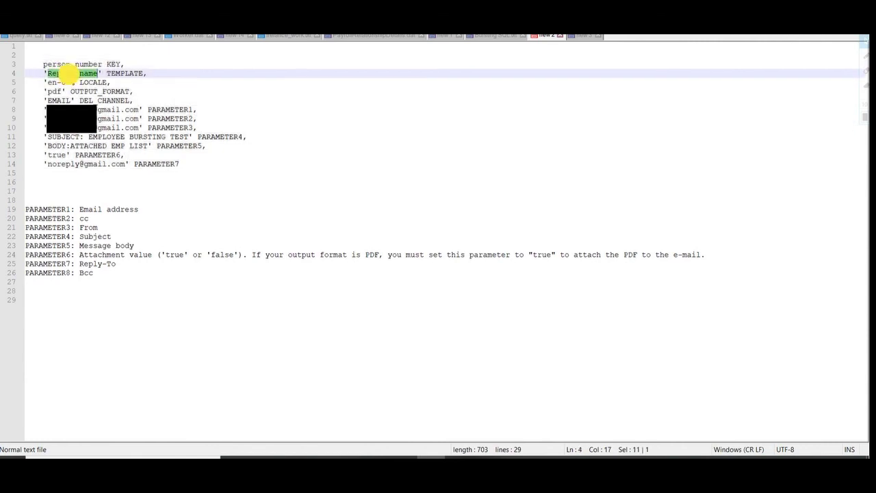
key("ctrl+v")
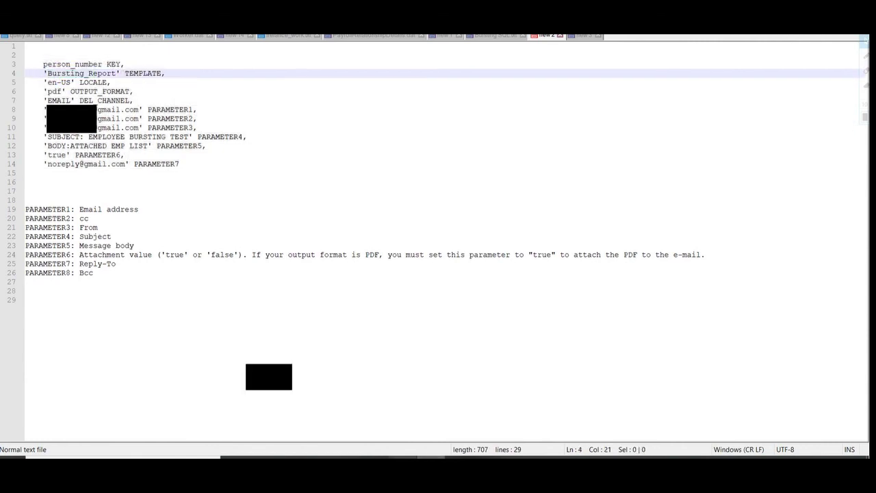
- Switch back to the Oracle data model and select the entire bursting query to review it
key("alt+Tab")
left_click(315, 337)
key("ctrl+a")
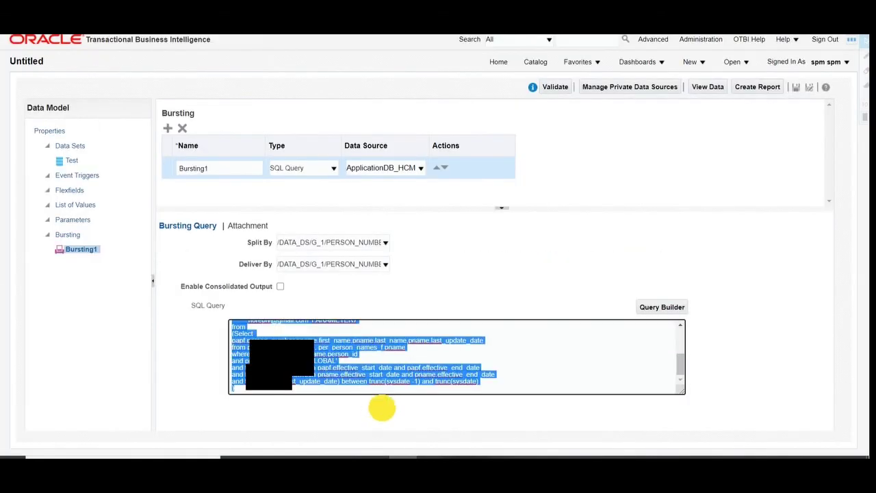
key("ctrl+v")
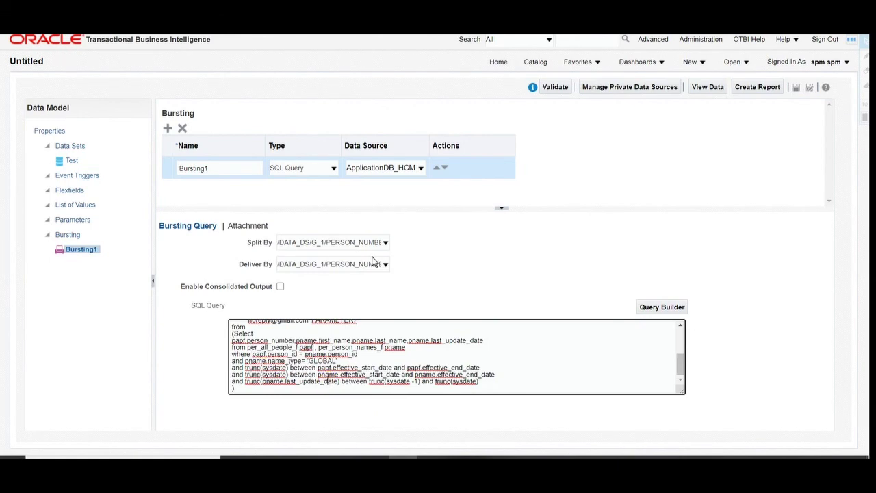
- Open the Test data set and view its data with 5 rows
left_click(72, 161)
left_click(241, 111)
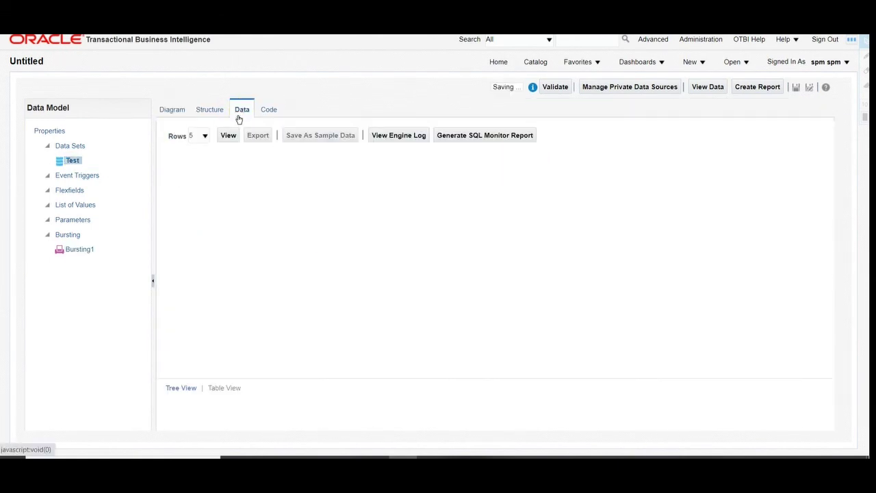
left_click(229, 135)
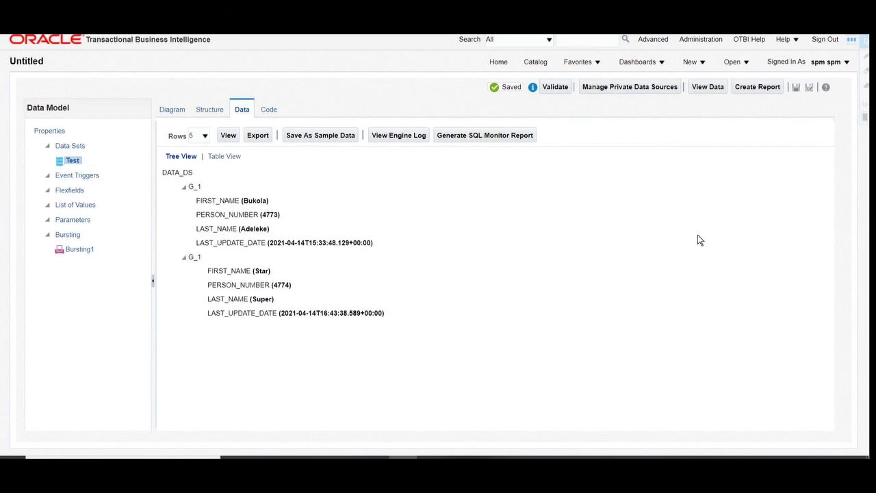
- Save the data model in My Folders under the name sample_bursting_model
key("ctrl+s")
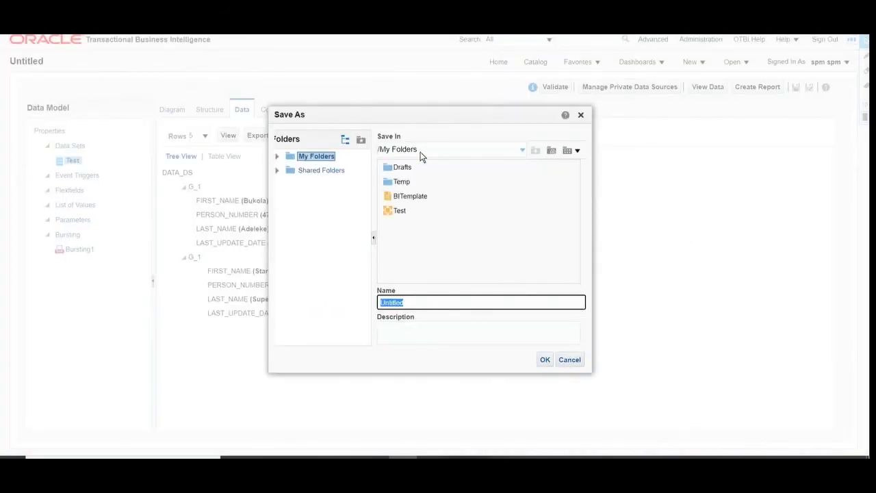
left_click(332, 300)
type("bursting_model")
left_click(405, 303)
type("sample_")
left_click(545, 361)
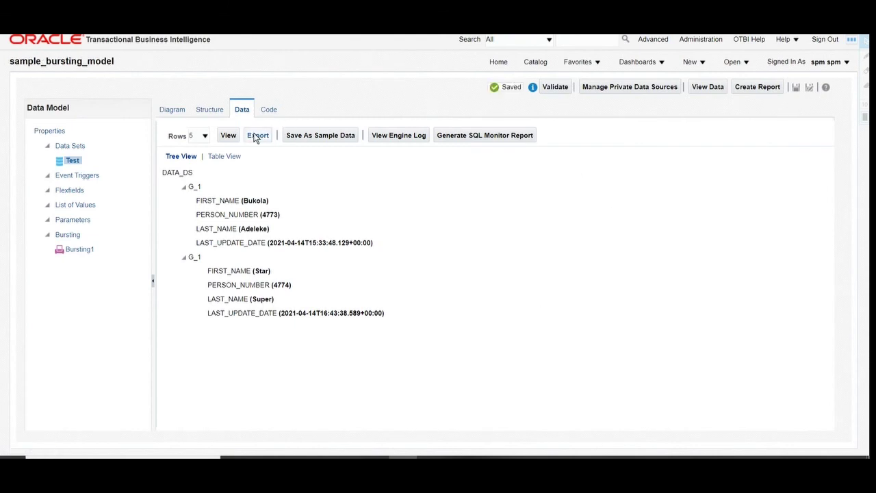
- Reload the Test data, save it as sample data and return to the data set's diagram
left_click(231, 137)
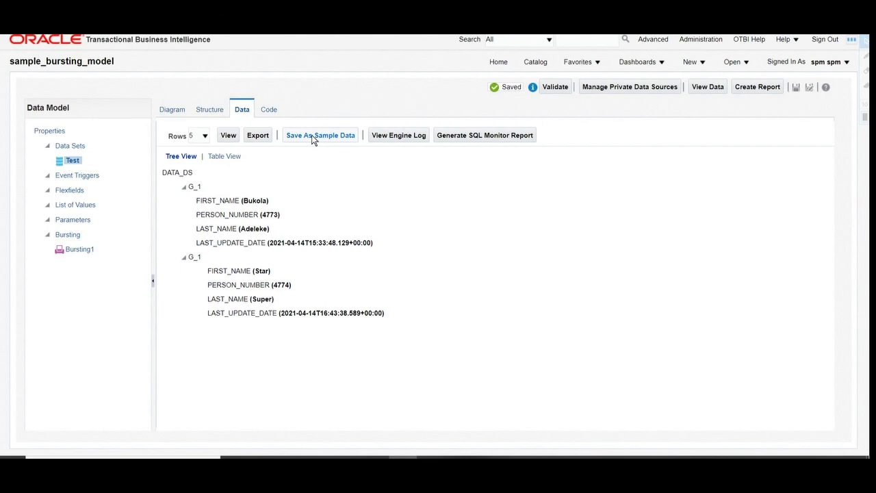
left_click(312, 135)
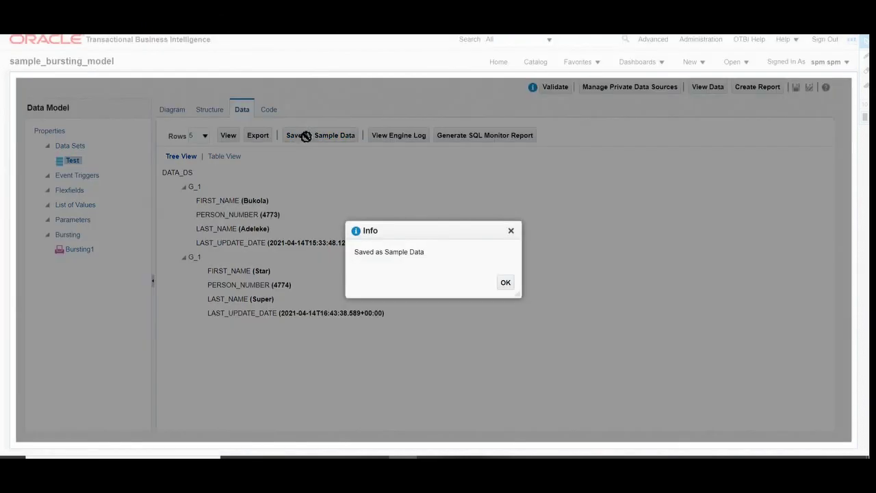
left_click(508, 284)
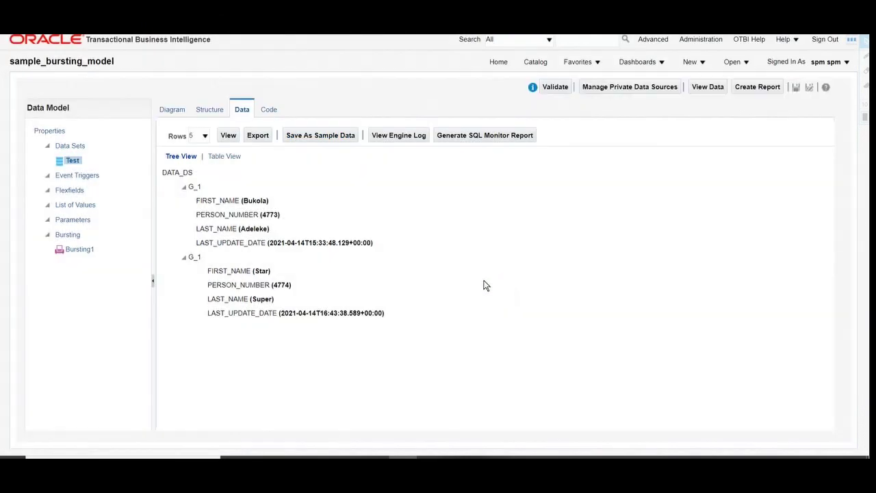
left_click(173, 111)
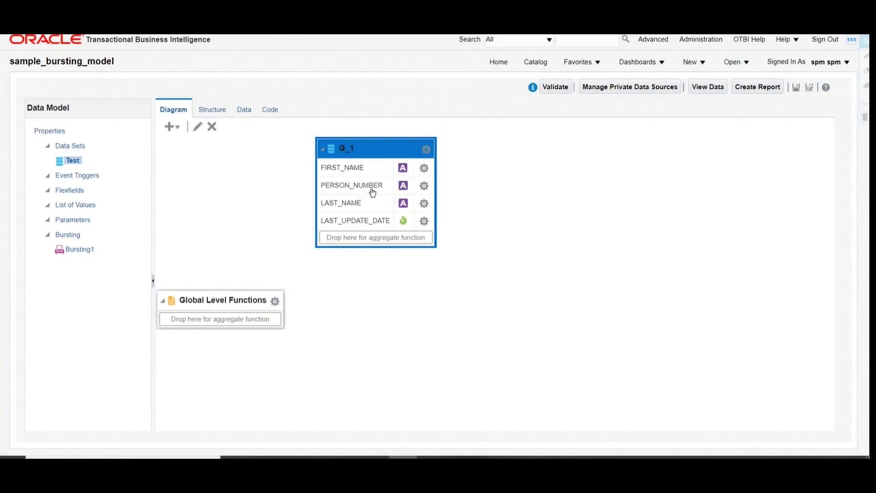
- Create a guided report from sample_bursting_model with the portrait Table layout
left_click(750, 88)
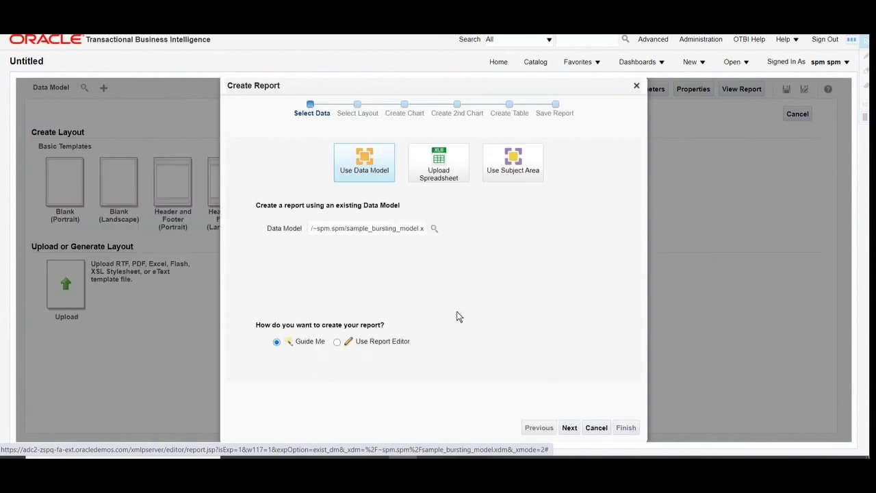
left_click(569, 427)
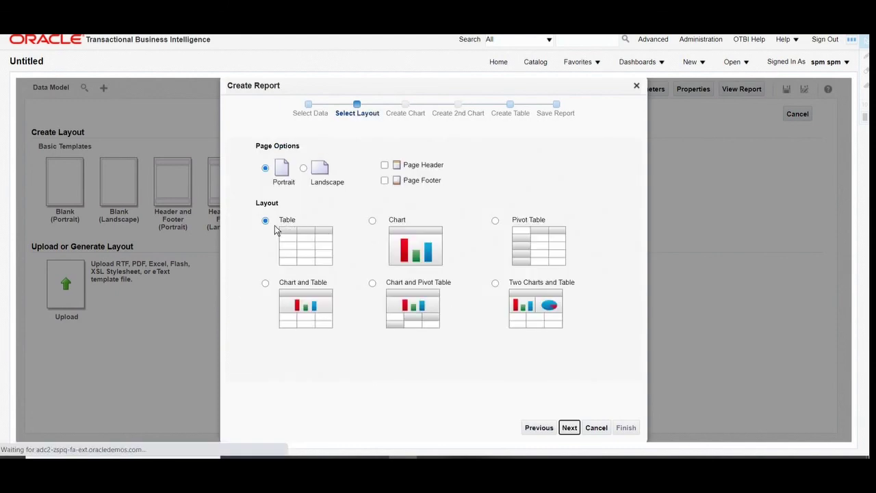
left_click(569, 427)
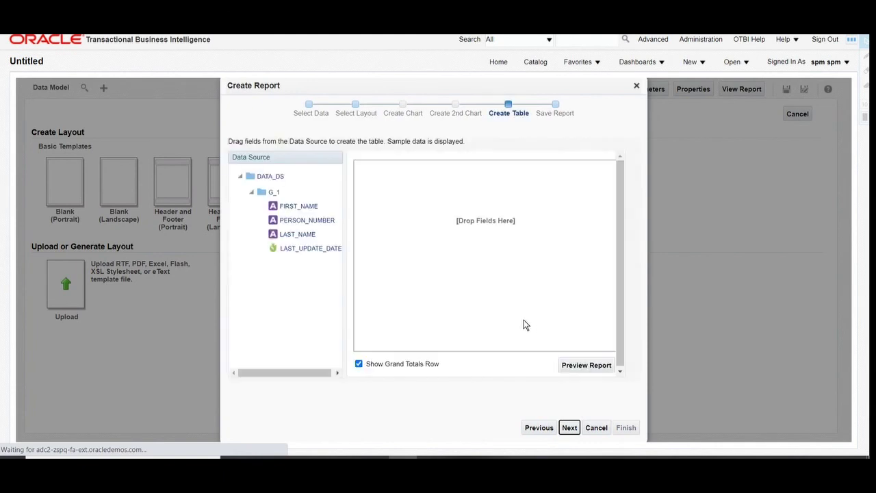
- Add FIRST_NAME, PERSON_NUMBER and LAST_NAME to the report table and turn off the grand totals row
left_click_drag(288, 208, 386, 180)
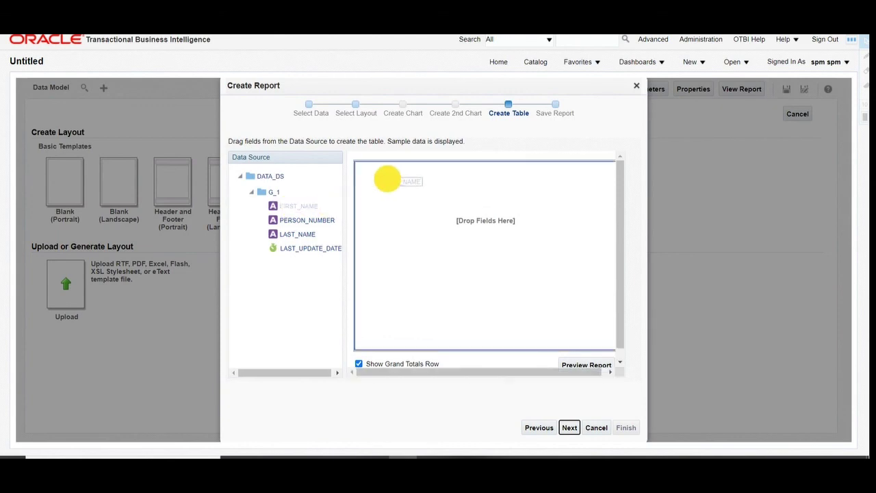
left_click_drag(299, 223, 505, 189)
left_click(359, 364)
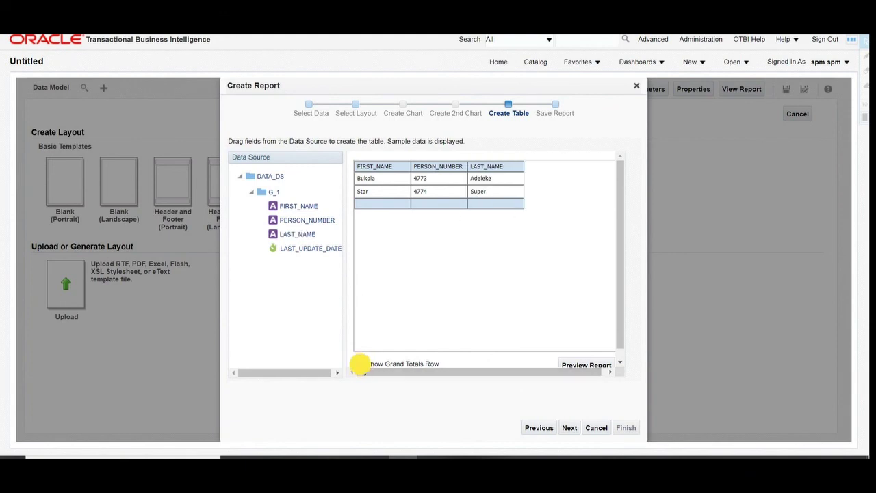
left_click(570, 426)
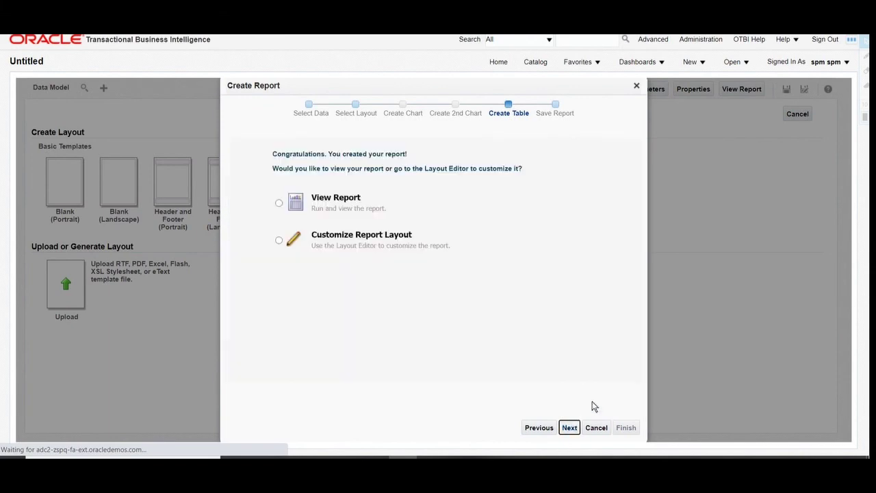
- Finish the report for viewing and save it in My Folders as Bursting_Report, copying the name from the text file's TEMPLATE line
left_click(625, 427)
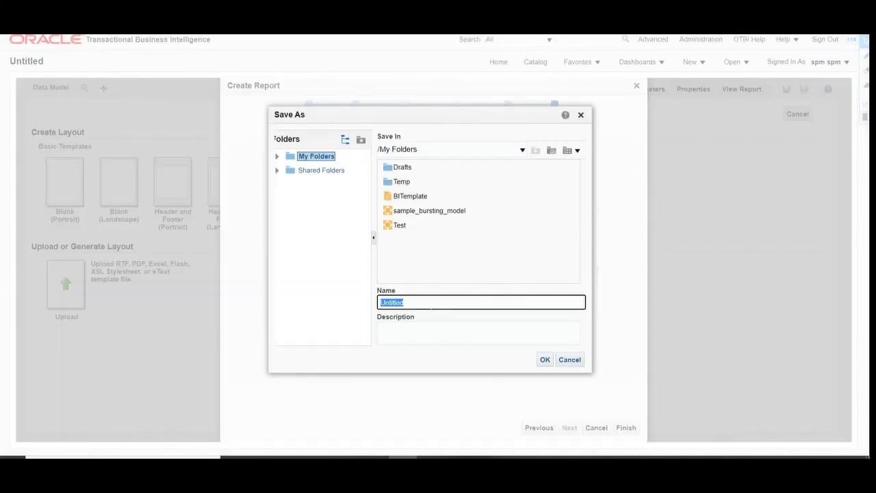
left_click(421, 299)
left_click(433, 458)
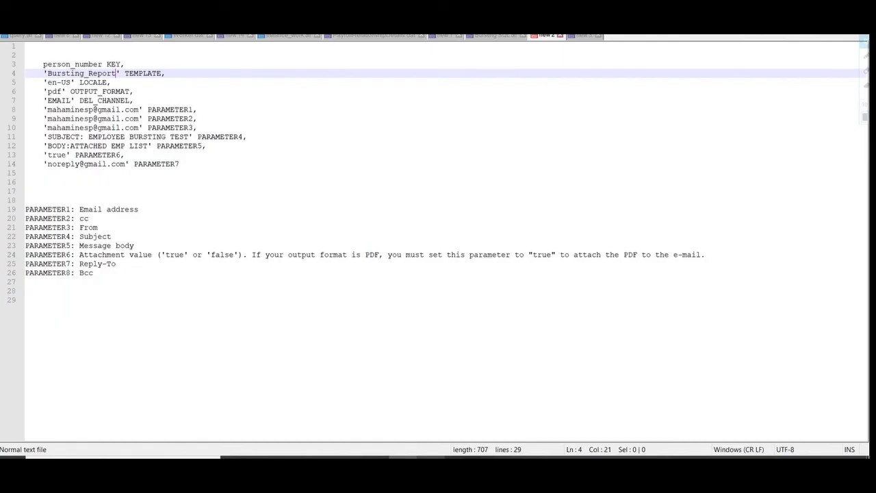
double_click(71, 73)
key("ctrl+c")
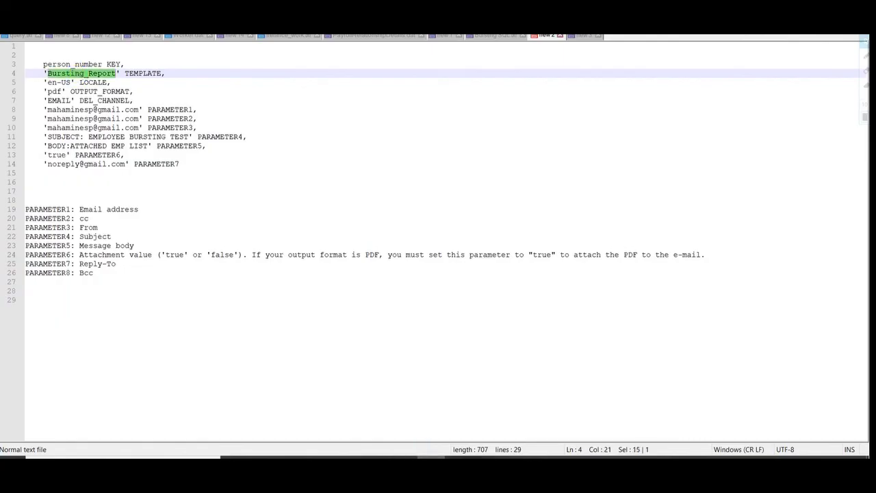
left_click(404, 457)
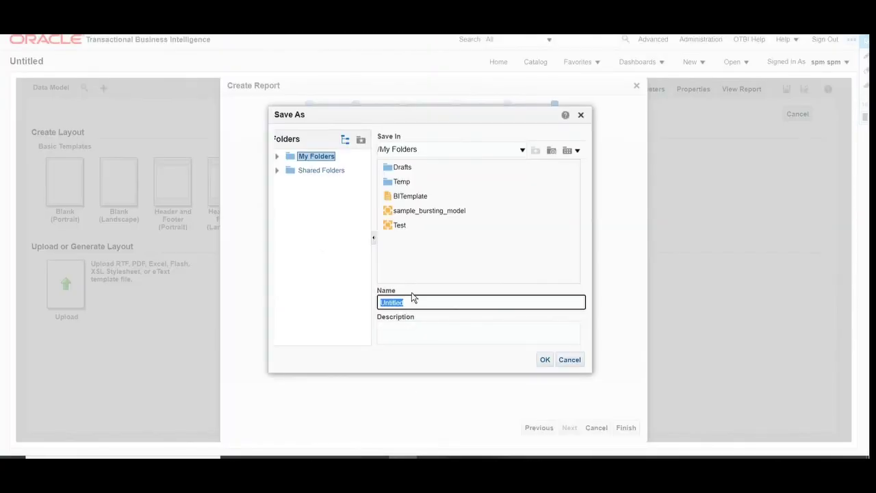
key("ctrl+v")
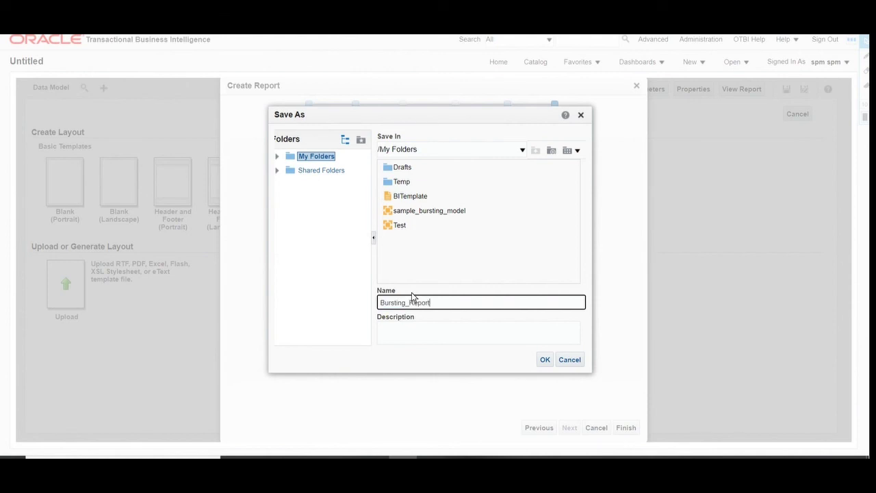
left_click(545, 361)
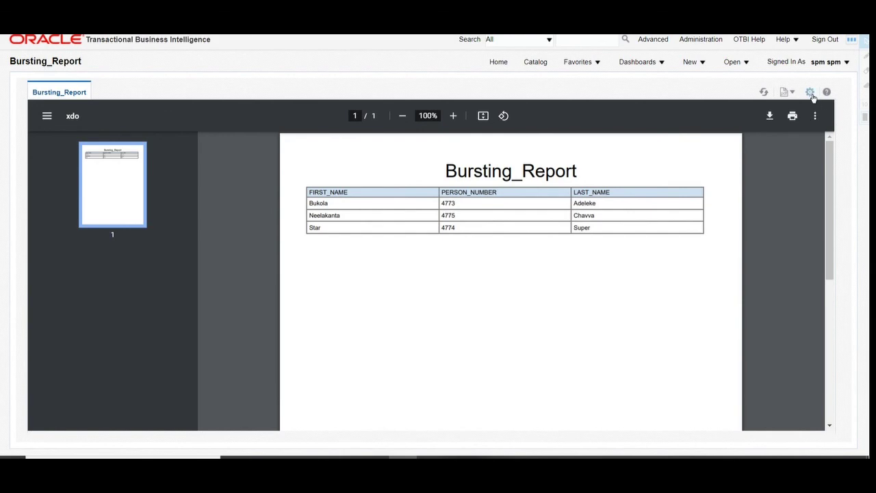
- Start a scheduled job for Bursting_Report from the catalog and review its output, schedule time and notification settings
left_click(535, 63)
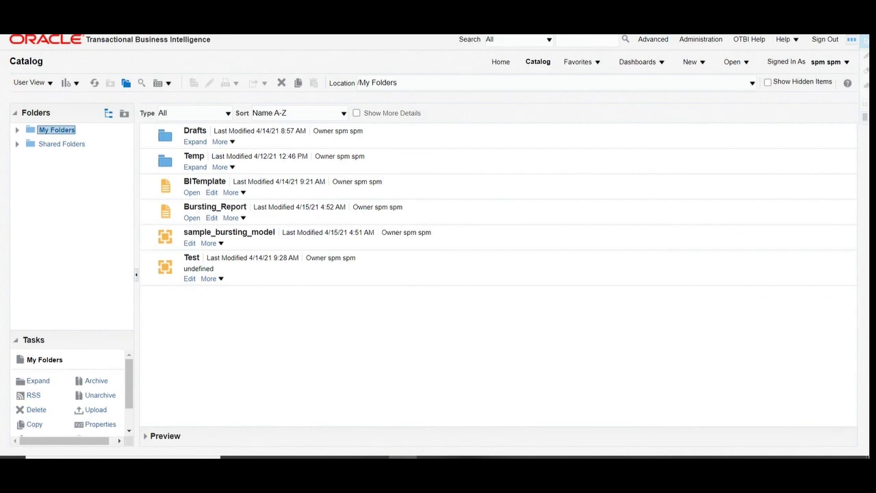
left_click(243, 219)
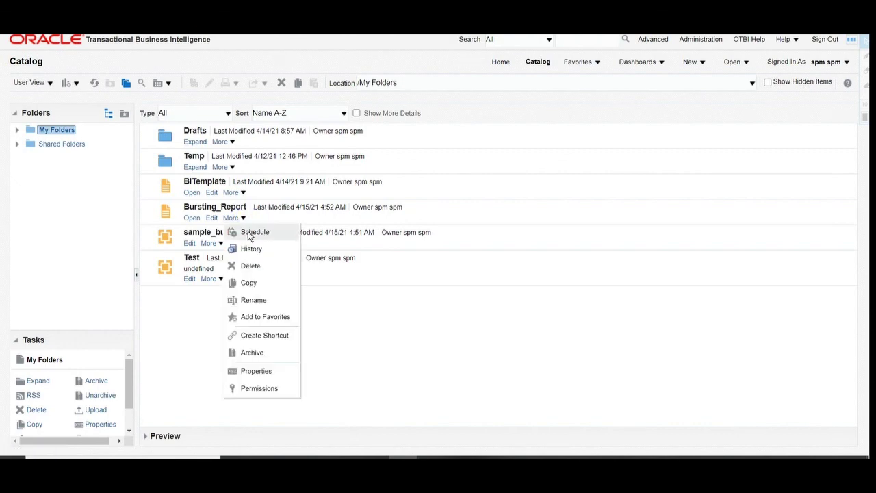
left_click(248, 233)
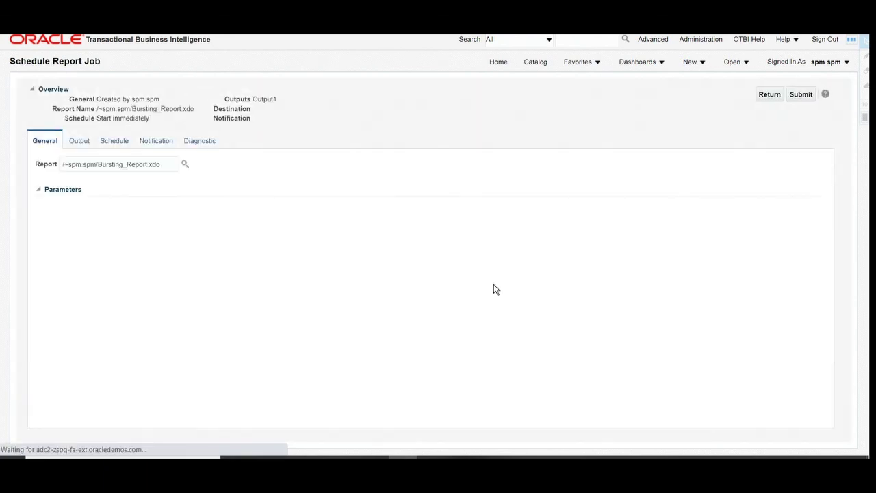
left_click(82, 145)
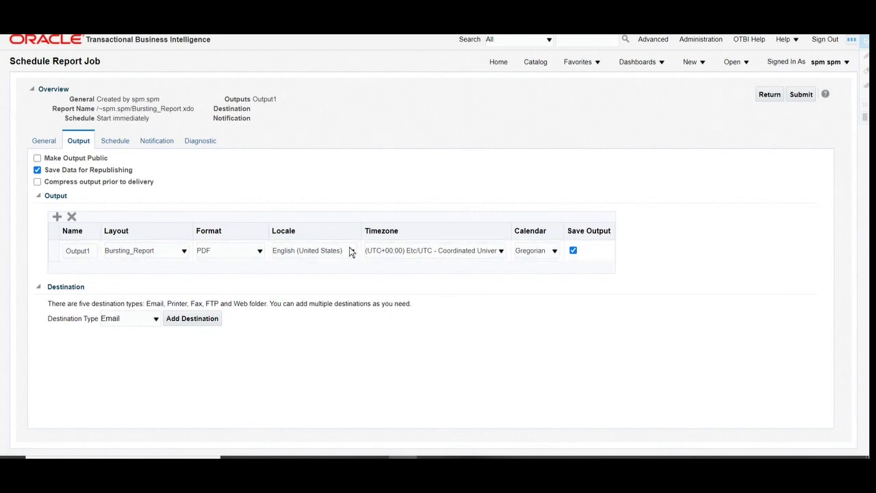
left_click(115, 143)
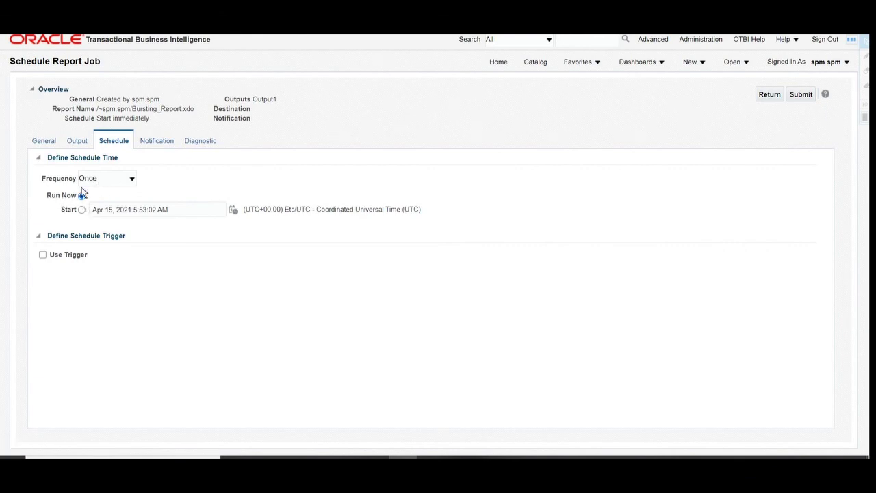
left_click(164, 143)
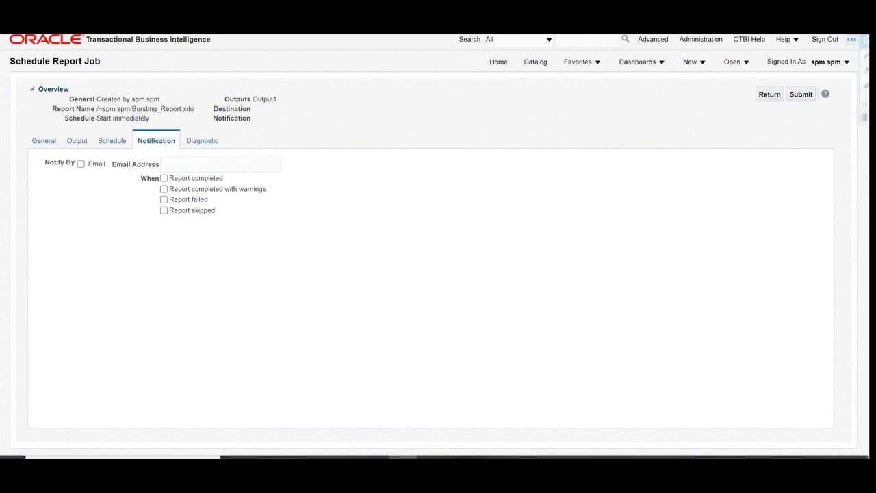
left_click_drag(175, 179, 208, 200)
left_click(182, 164)
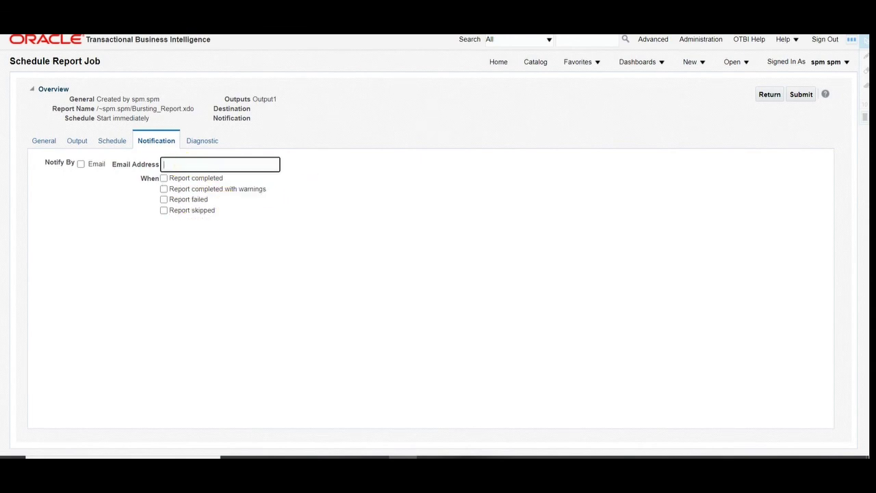
- Enable Data Engine Diagnostic and Report Processor Diagnostic for the scheduled job
left_click(202, 142)
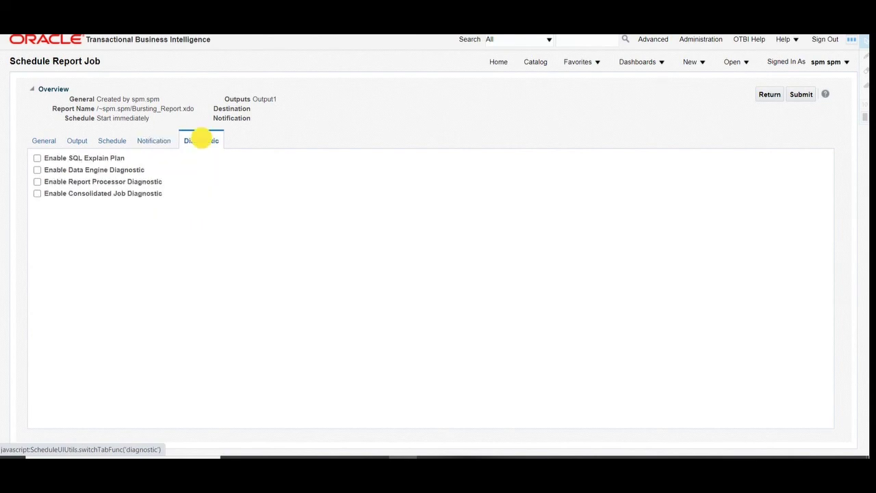
left_click(39, 170)
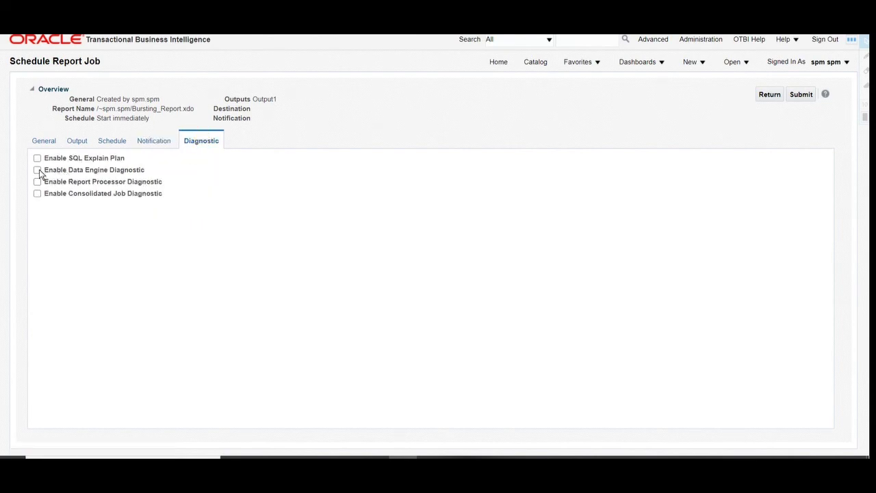
left_click(38, 181)
- Submit the report job under the name Test1 and return to the catalog
left_click(803, 96)
left_click_drag(317, 184, 416, 184)
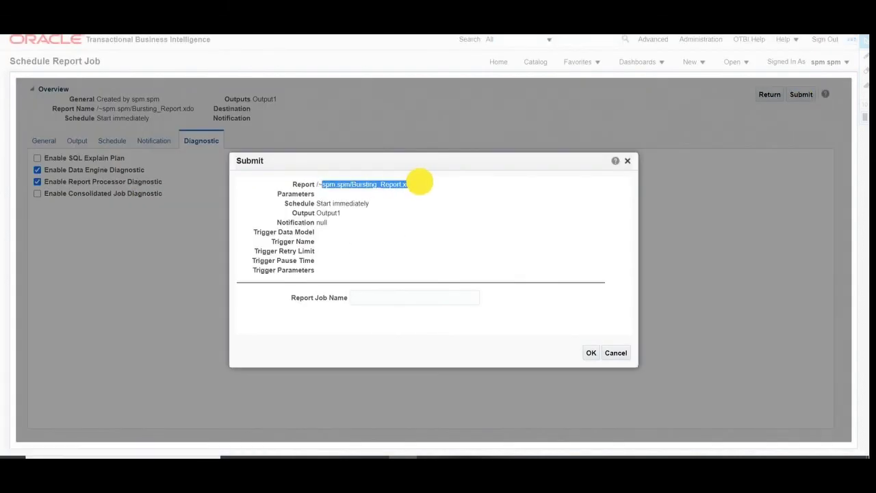
left_click(374, 297)
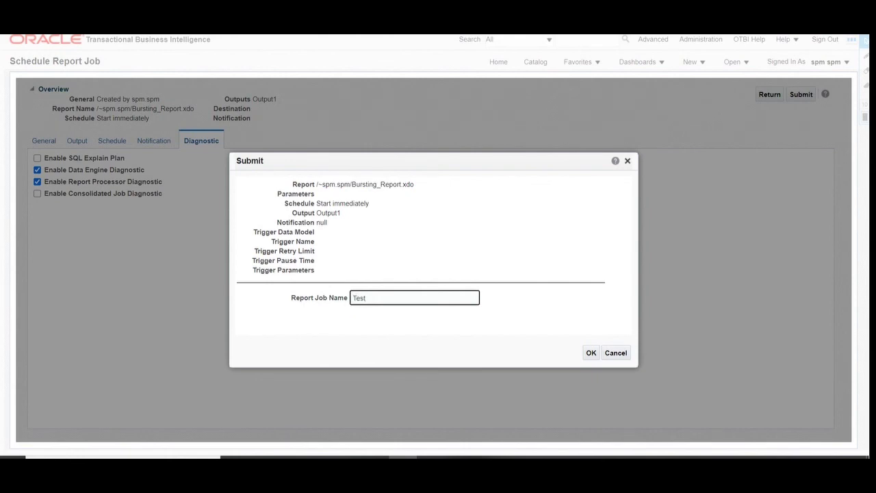
type("Test1")
left_click(590, 353)
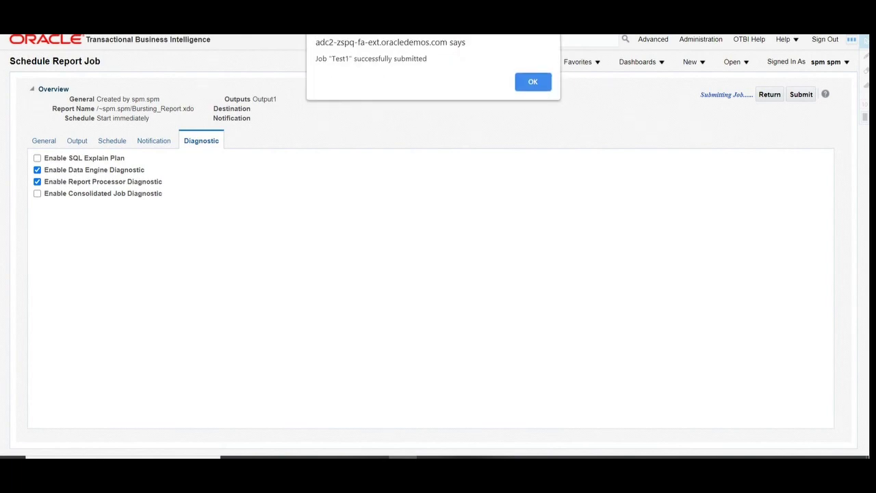
left_click(529, 82)
left_click(771, 94)
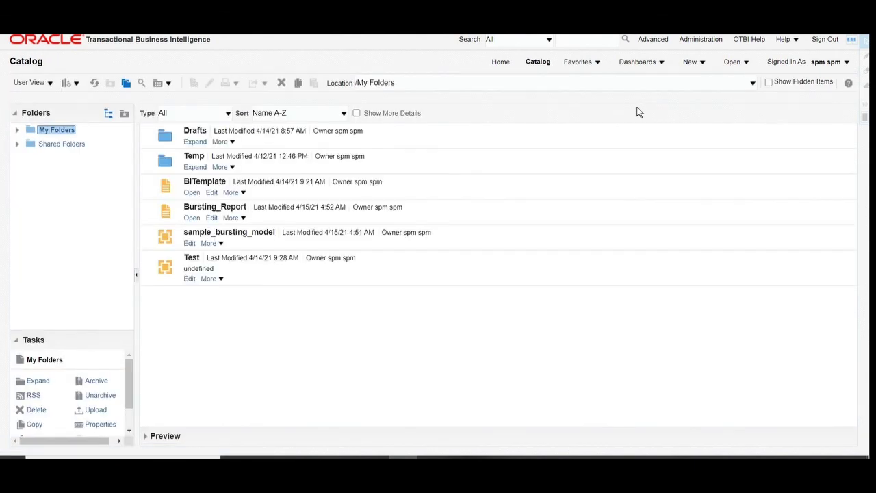
- Check the latest Test1 run in Bursting_Report's job history and refresh the mail inbox to look for the delivered report
left_click(243, 218)
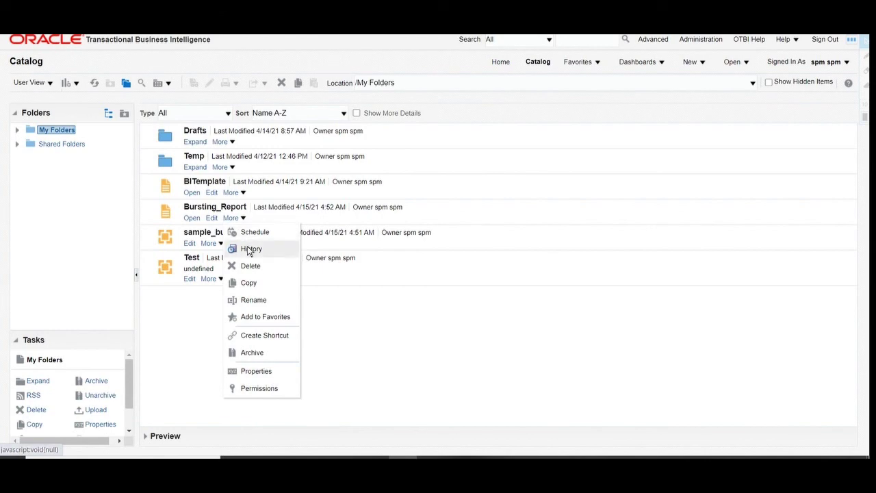
left_click(249, 248)
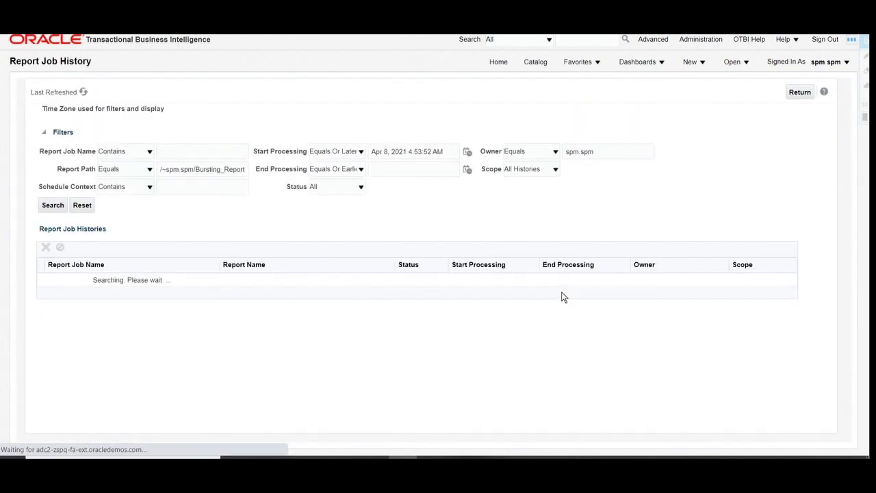
left_click(56, 218)
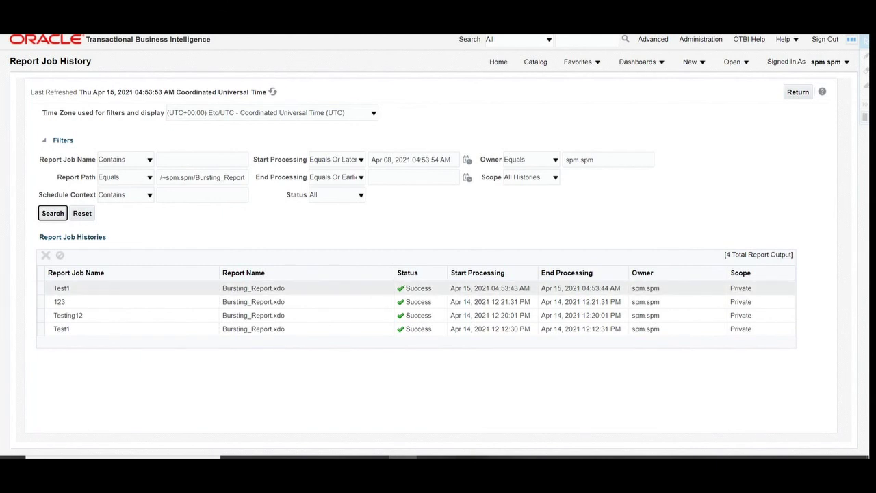
left_click(408, 290)
left_click_drag(408, 291, 762, 288)
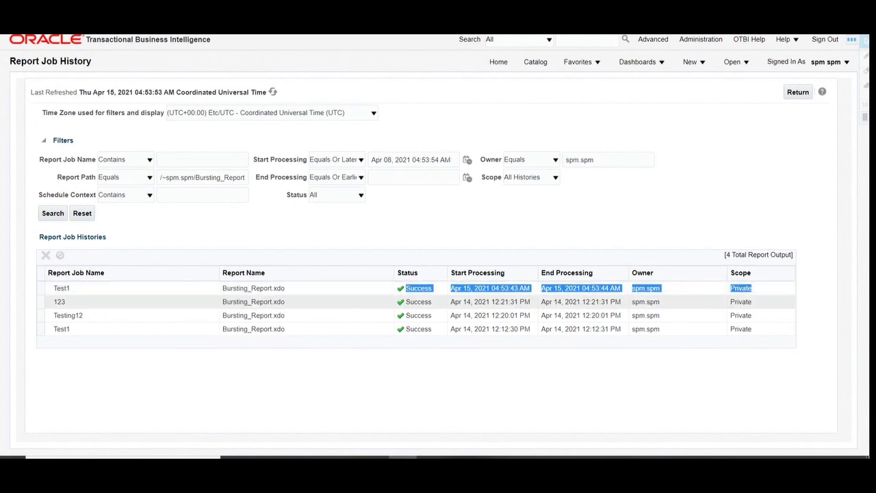
left_click_drag(228, 288, 335, 289)
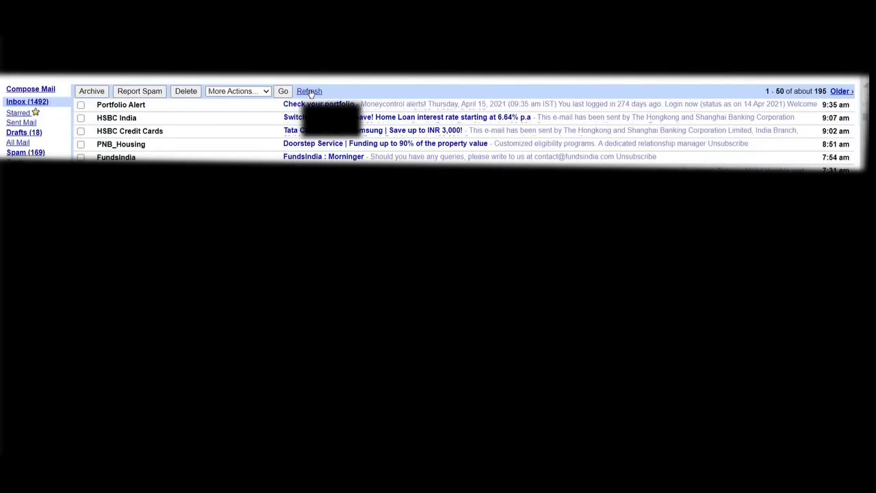
left_click(309, 92)
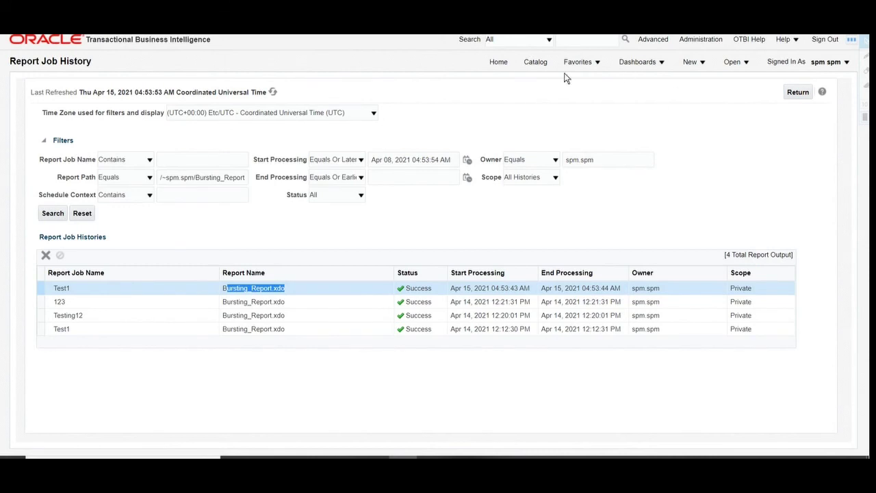
- Edit Bursting_Report, enable bursting with the Bursting1 definition in its report properties and save the report
left_click(533, 62)
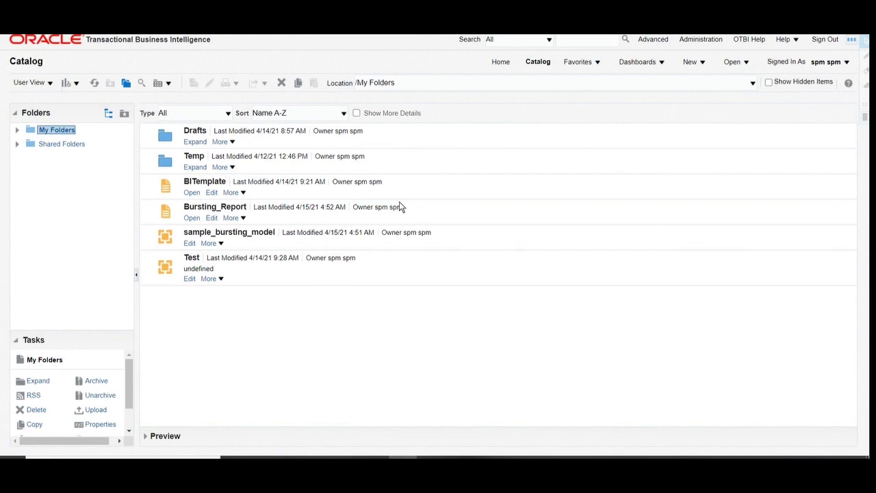
left_click(214, 219)
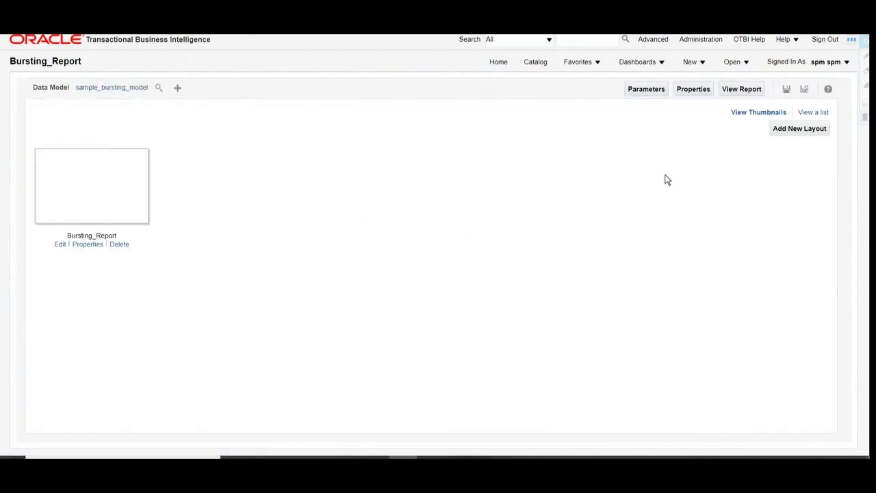
left_click(693, 88)
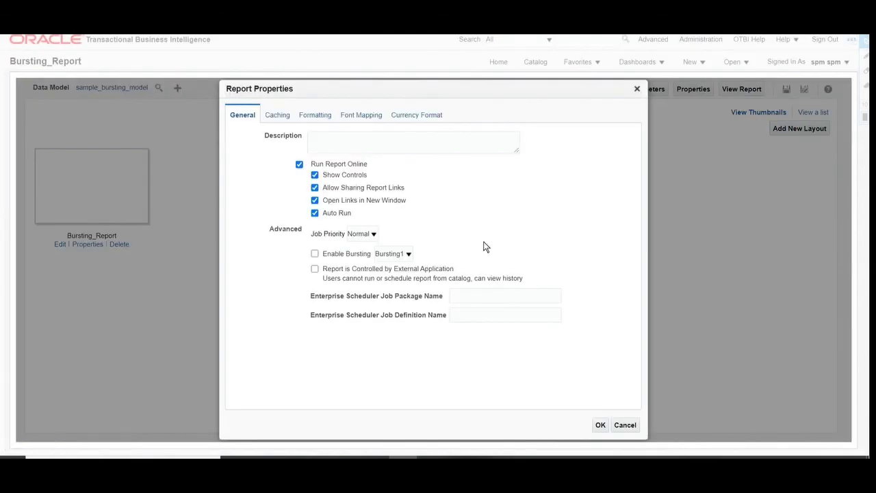
left_click_drag(332, 255, 431, 258)
left_click(315, 253)
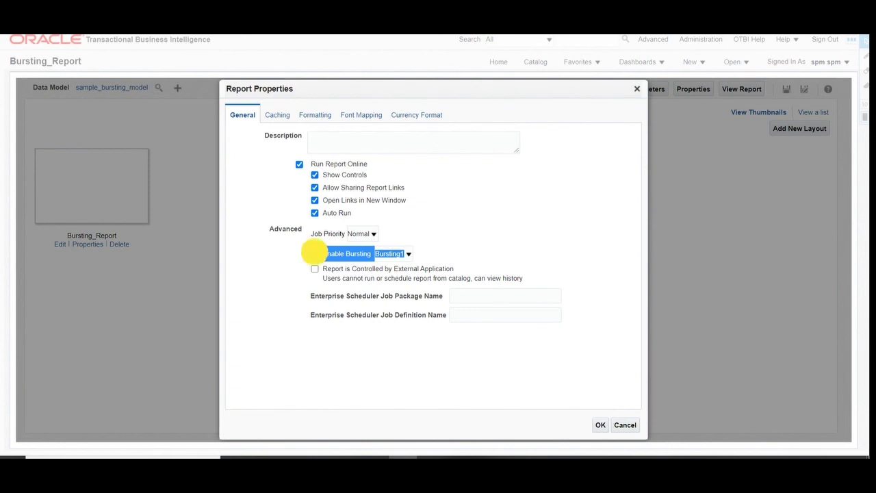
left_click(388, 368)
left_click(601, 426)
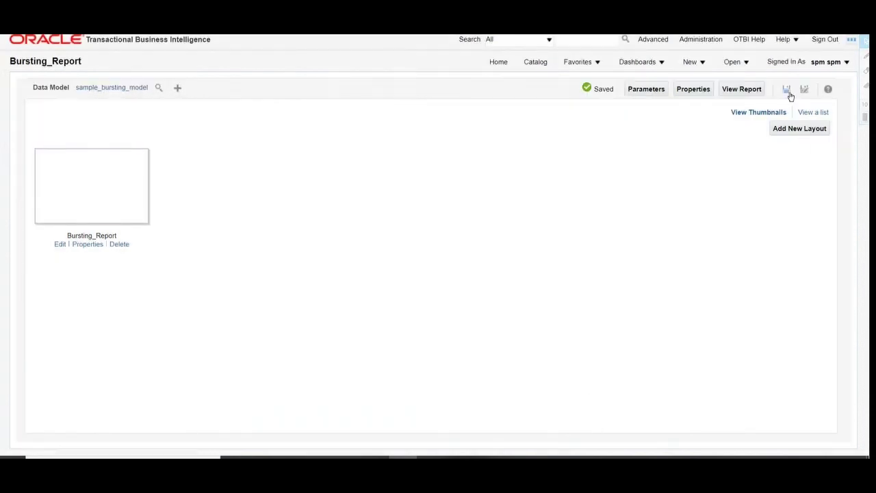
left_click(788, 89)
- Start a new scheduled job for Bursting_Report and turn off using the bursting definition to determine output and delivery destination
left_click(529, 61)
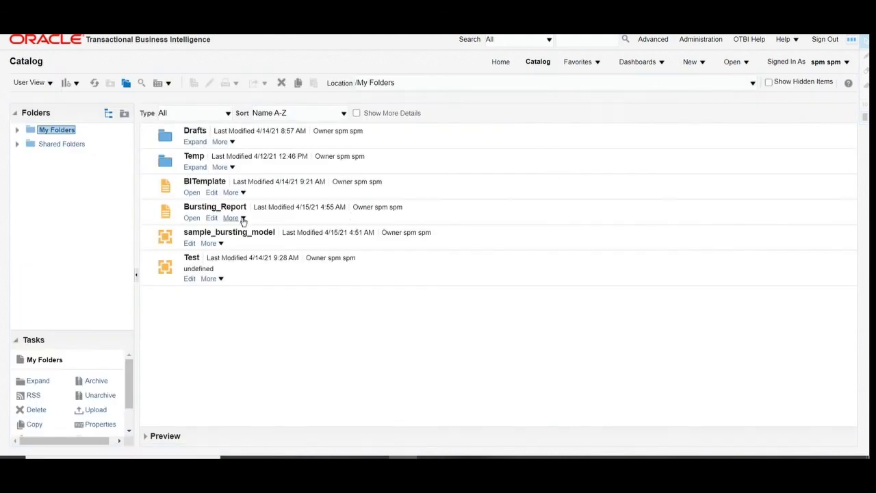
left_click(243, 219)
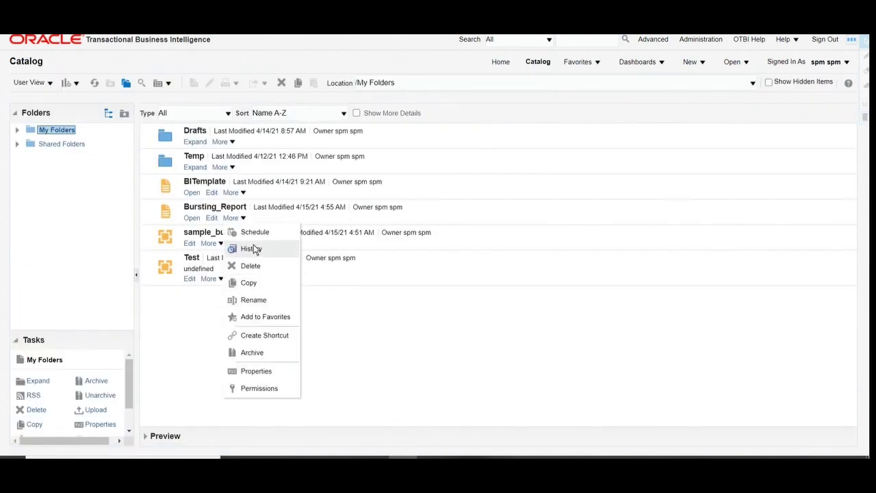
left_click(241, 231)
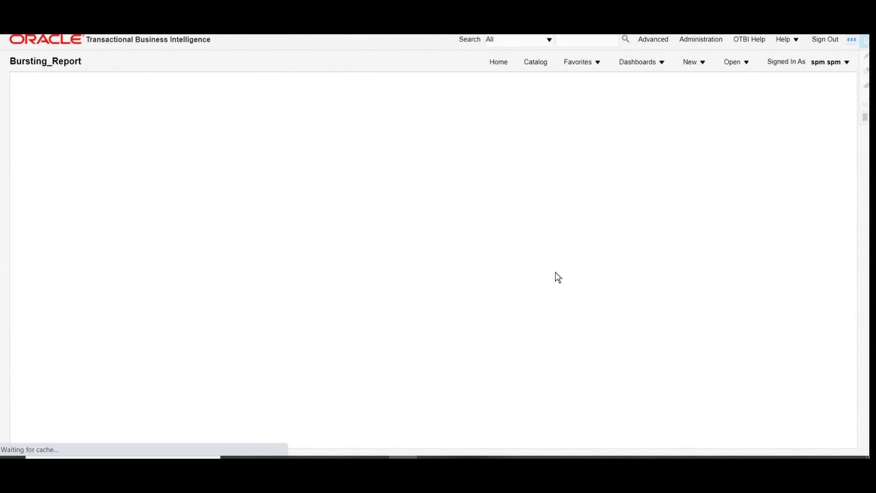
left_click(77, 141)
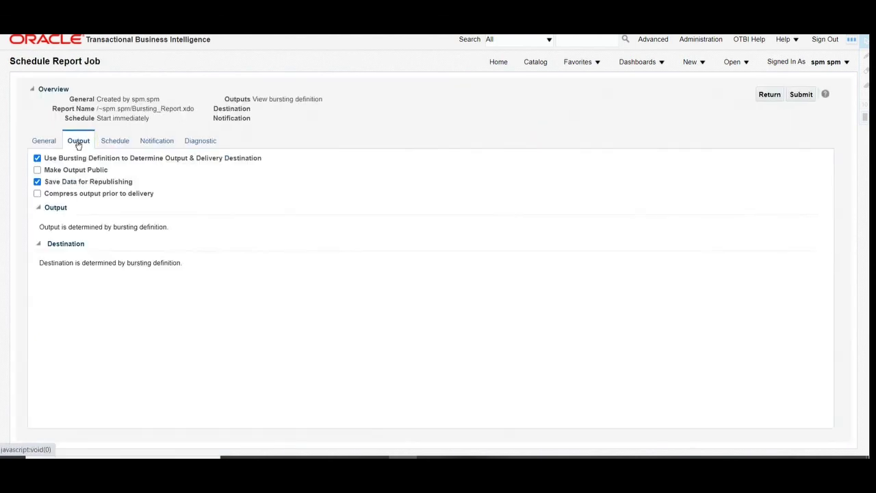
left_click(37, 158)
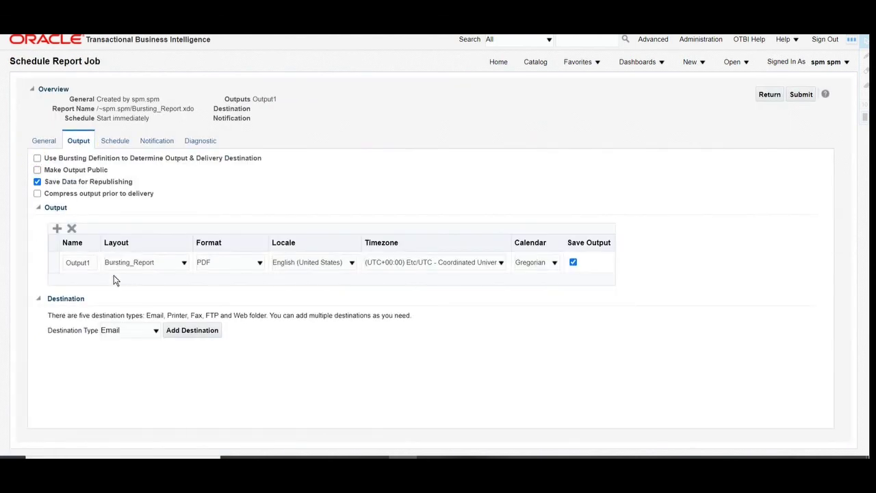
left_click(116, 143)
left_click(153, 139)
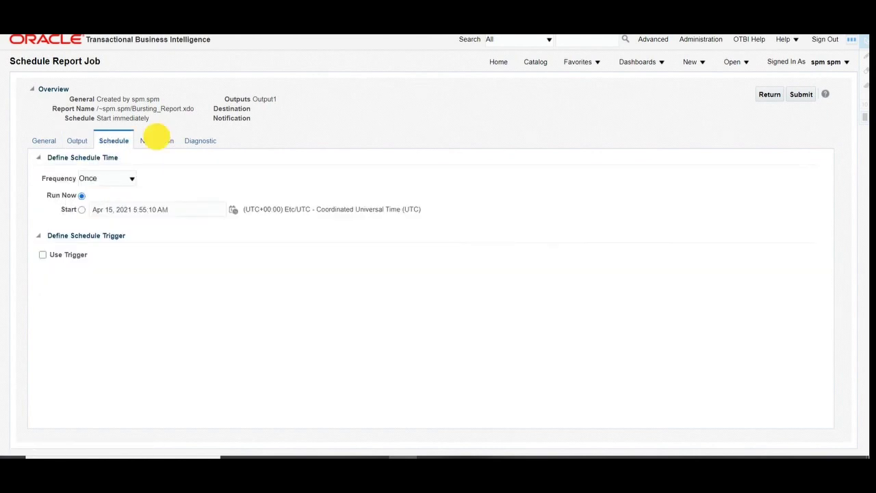
- Enable the Data Engine and Report Processor diagnostics for the new job
left_click(201, 141)
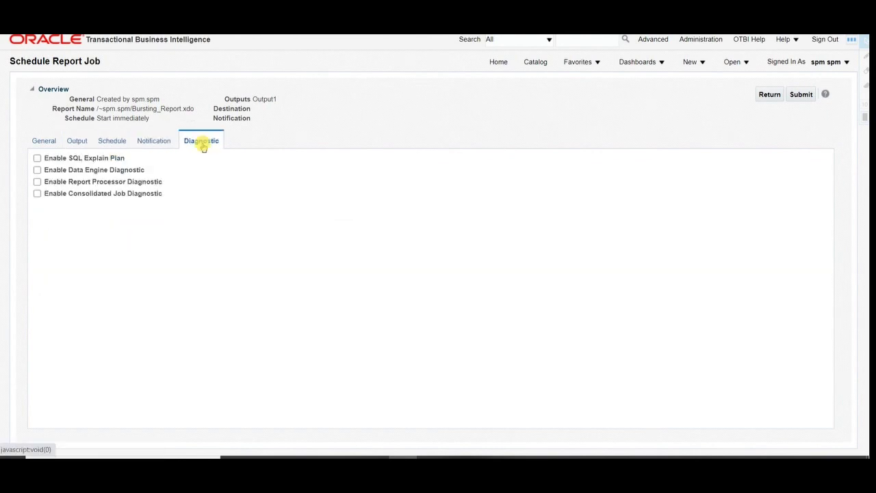
left_click(37, 170)
left_click(37, 181)
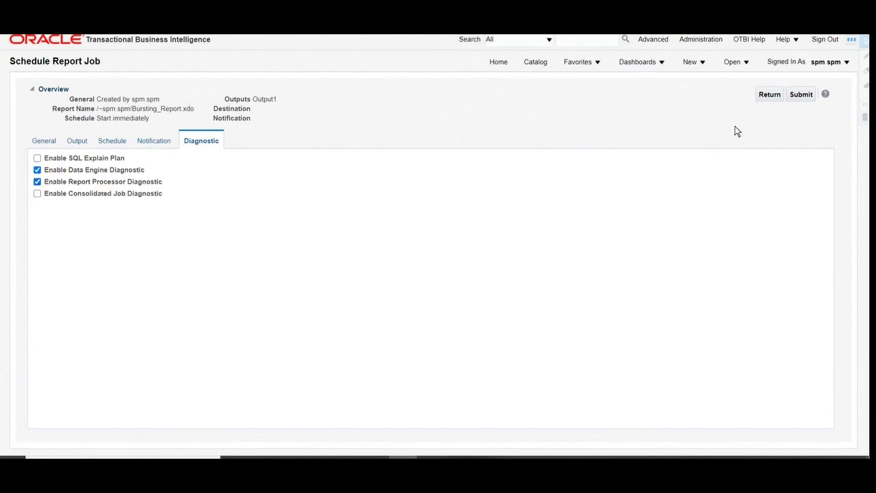
- Submit the new report job as Mail_Test and return to the catalog
left_click(801, 94)
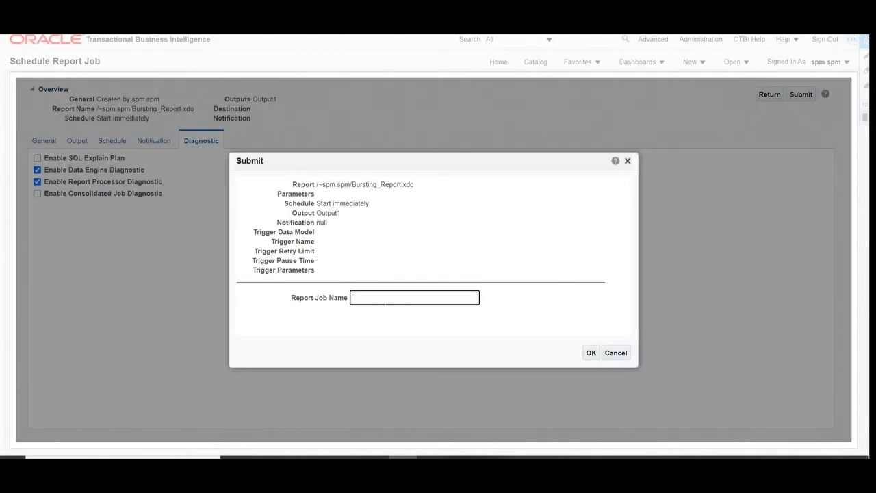
type("Mail_Test")
left_click(591, 352)
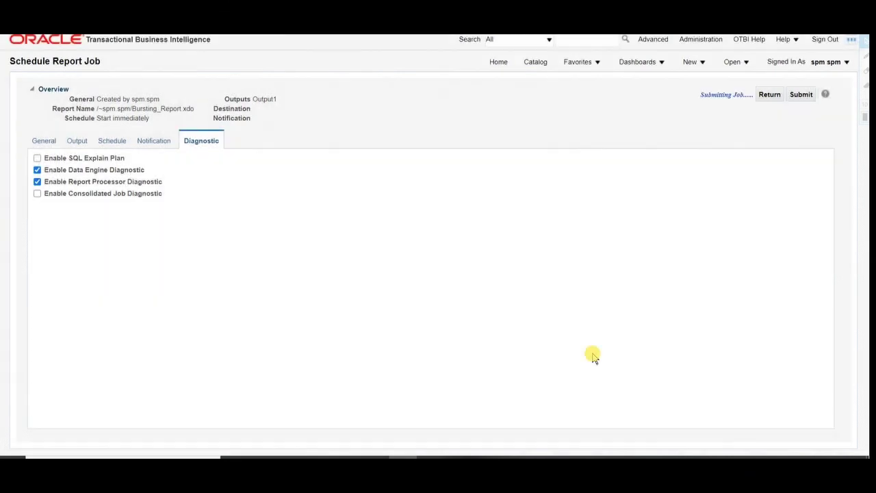
left_click_drag(332, 59, 441, 59)
left_click(532, 88)
left_click(771, 96)
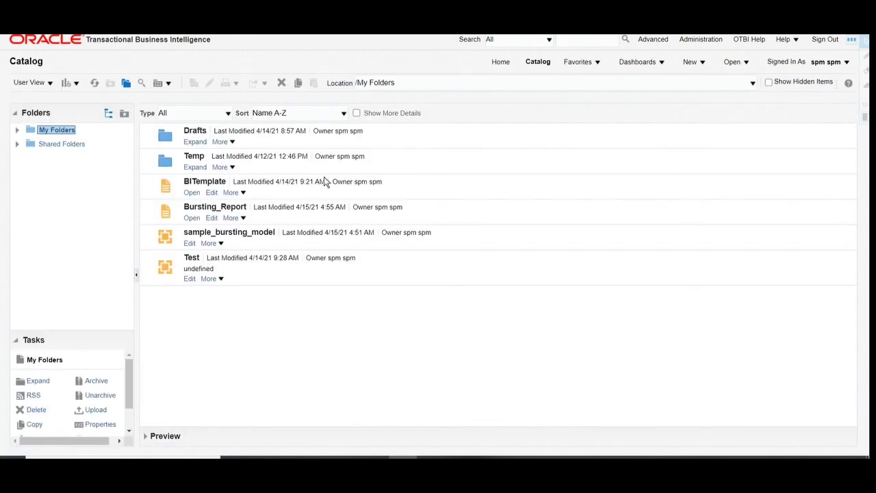
- Open the job history of Bursting_Report, check the status of the Mail_Test job and refresh the list to recheck it
left_click(243, 219)
left_click(244, 248)
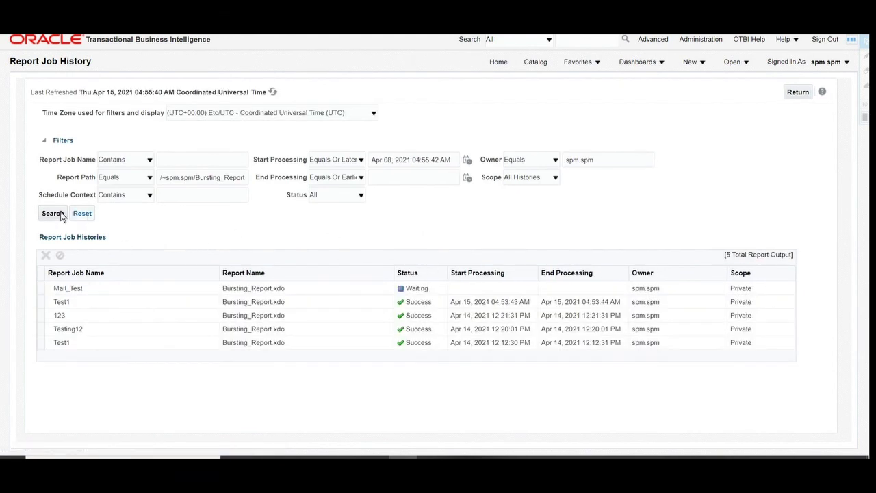
left_click_drag(405, 289, 438, 290)
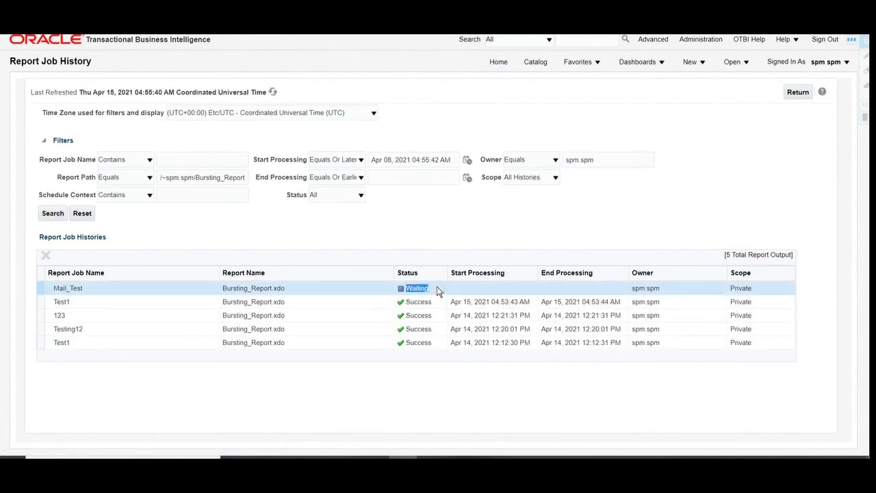
left_click(51, 215)
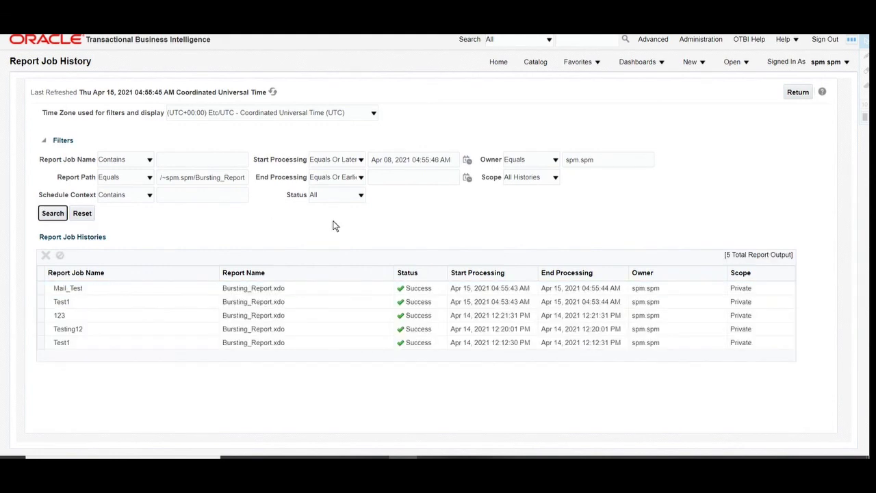
left_click(402, 288)
left_click_drag(402, 287, 434, 286)
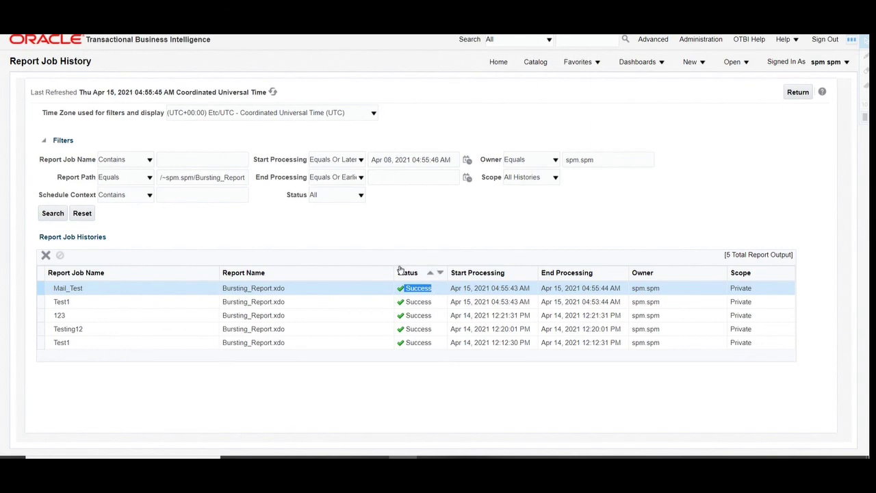
- Switch to Gmail, examine Output_171943.pdf as HTML in the lowest of the three EMPLOYEE BURSTING TEST emails and return to the inbox
left_click(238, 38)
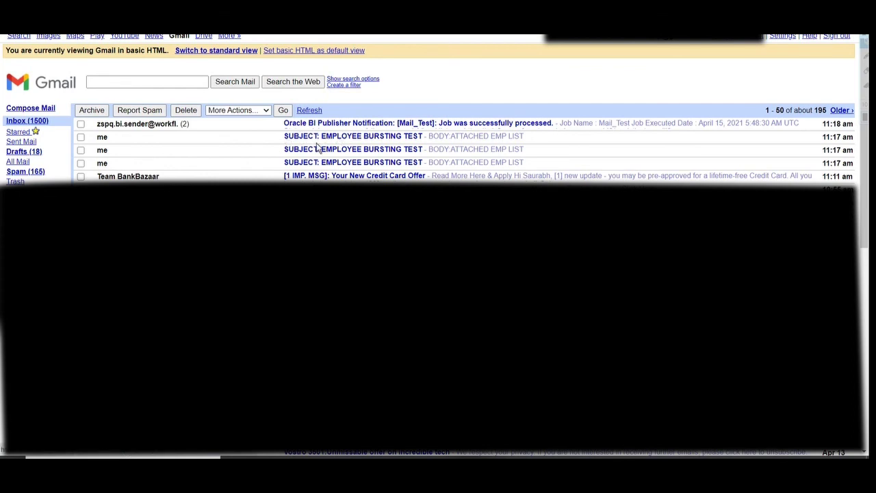
left_click(360, 164)
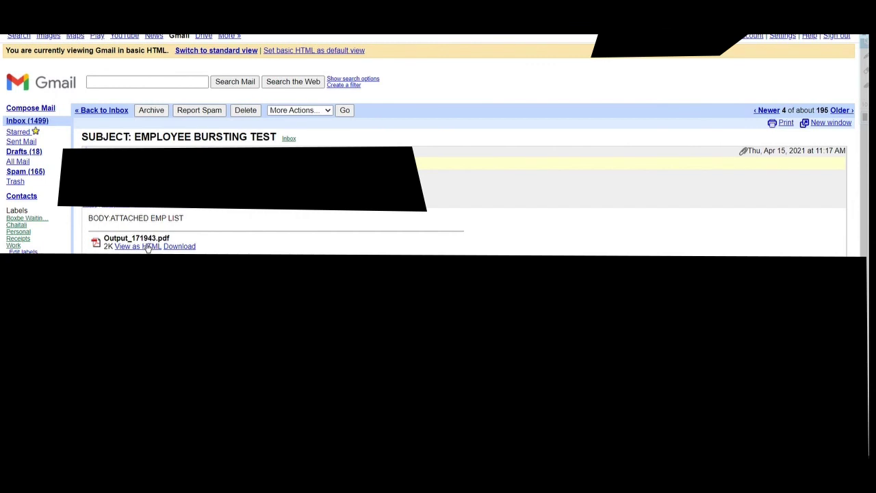
left_click(146, 246)
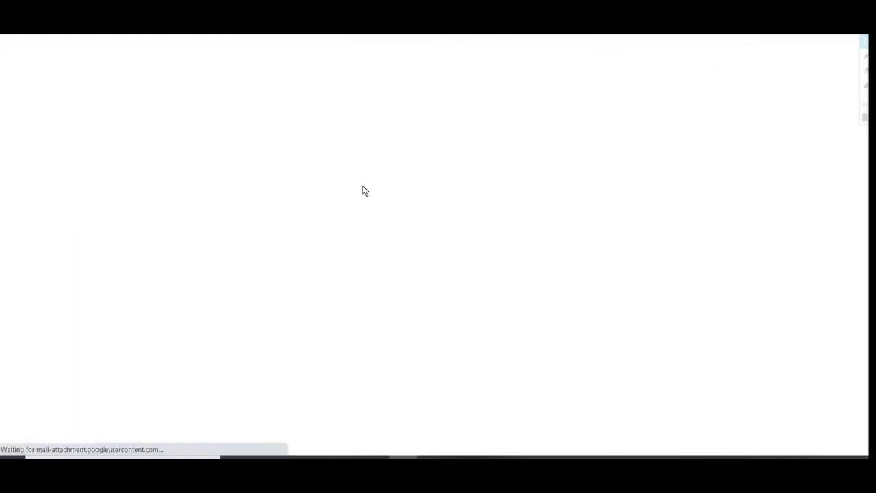
left_click_drag(180, 213, 206, 214)
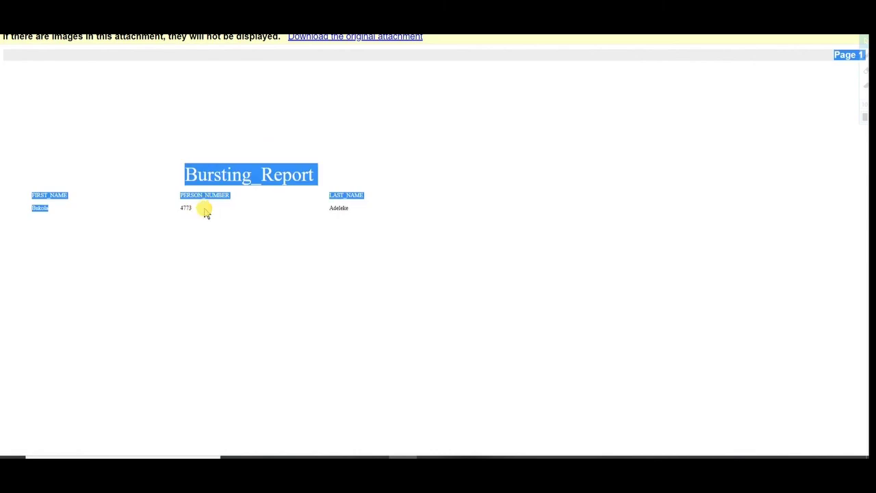
left_click(207, 214)
key("alt+Left")
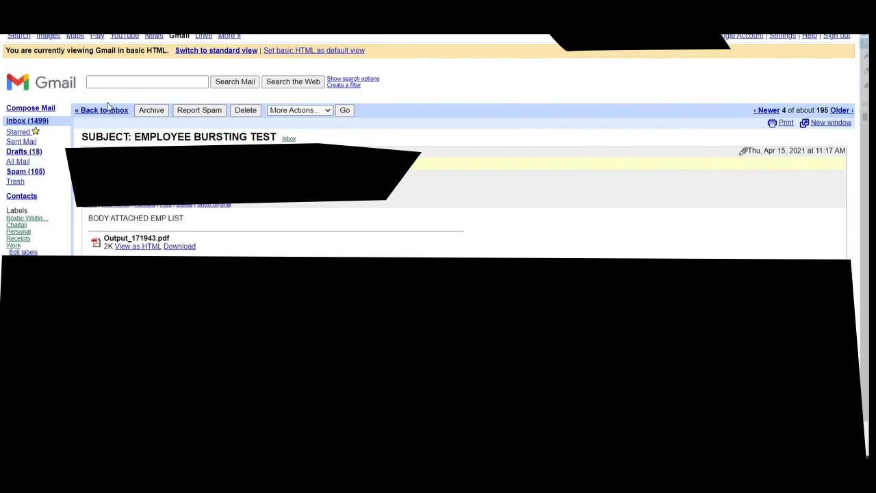
left_click(104, 111)
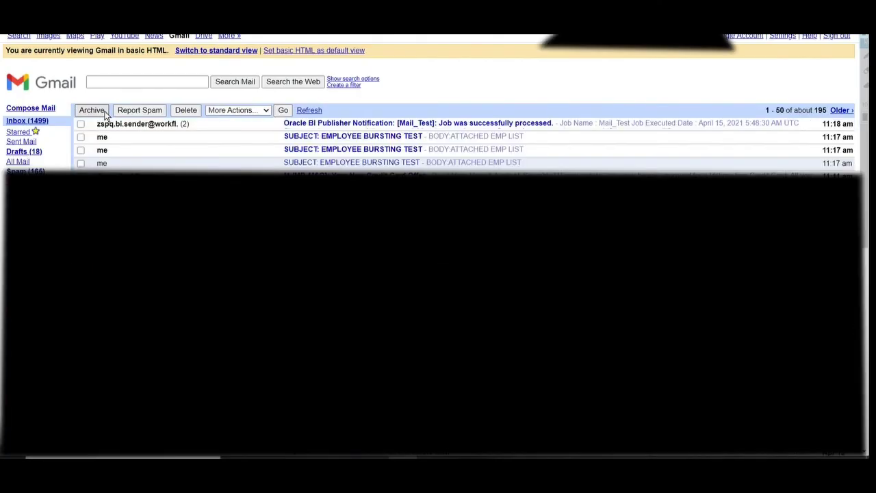
- Examine the person number in Output_171945.pdf as HTML from the middle EMPLOYEE BURSTING TEST email and return to the inbox
left_click(353, 149)
left_click(188, 248)
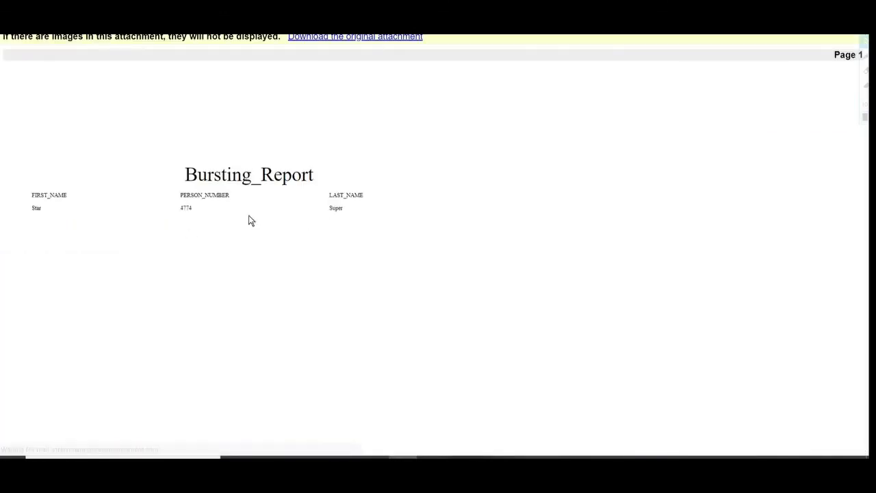
double_click(186, 208)
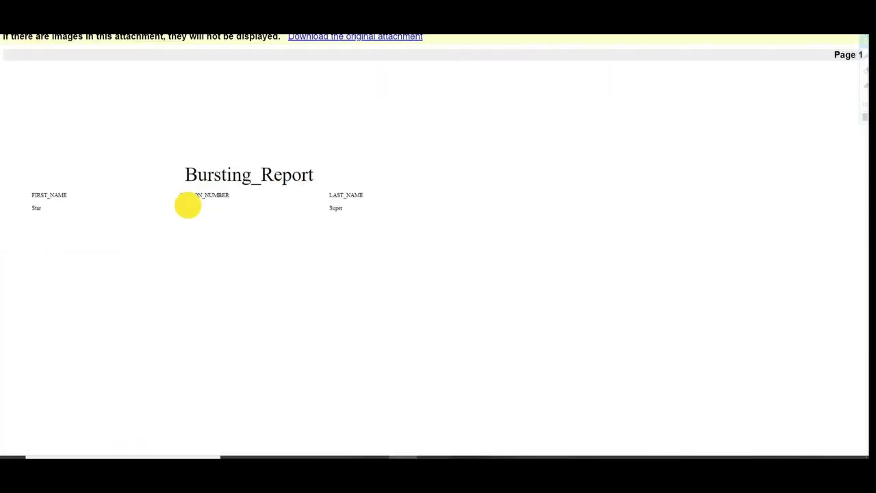
key("alt+Left")
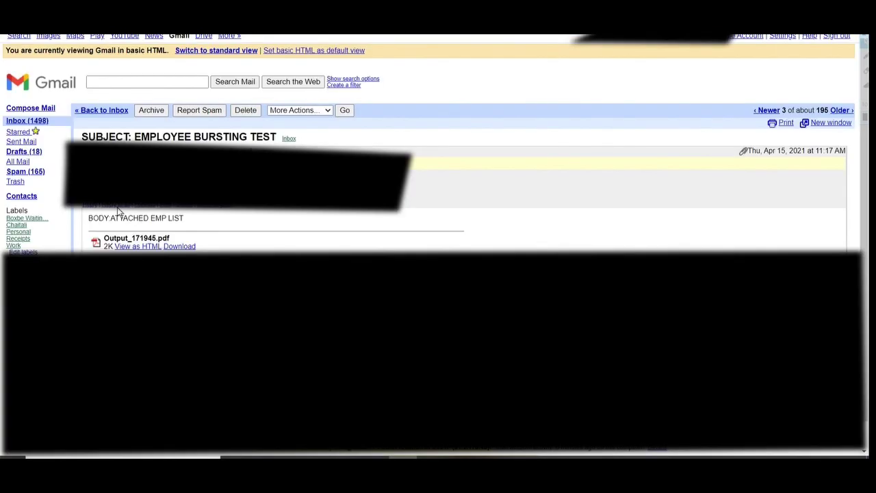
left_click(112, 111)
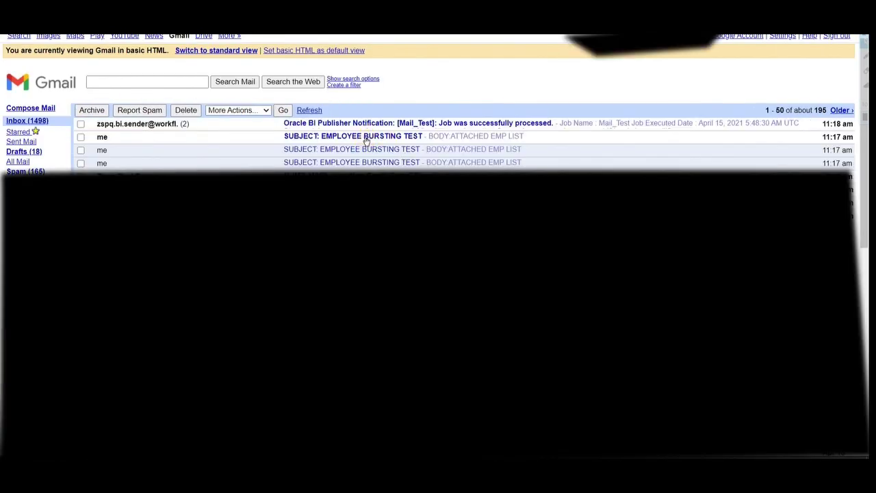
- View the PDF attachment of the remaining unread EMPLOYEE BURSTING TEST email as HTML, compare the person numbers across the attachments and return to the inbox
left_click(367, 139)
left_click(144, 248)
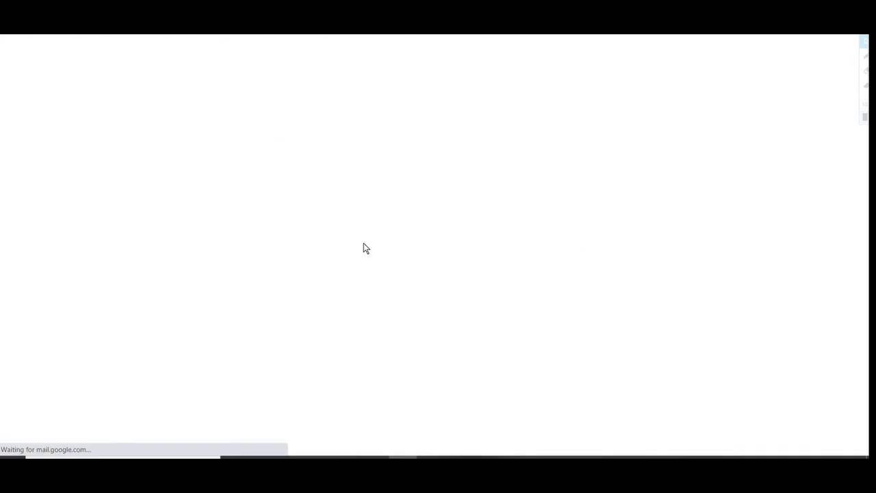
double_click(186, 207)
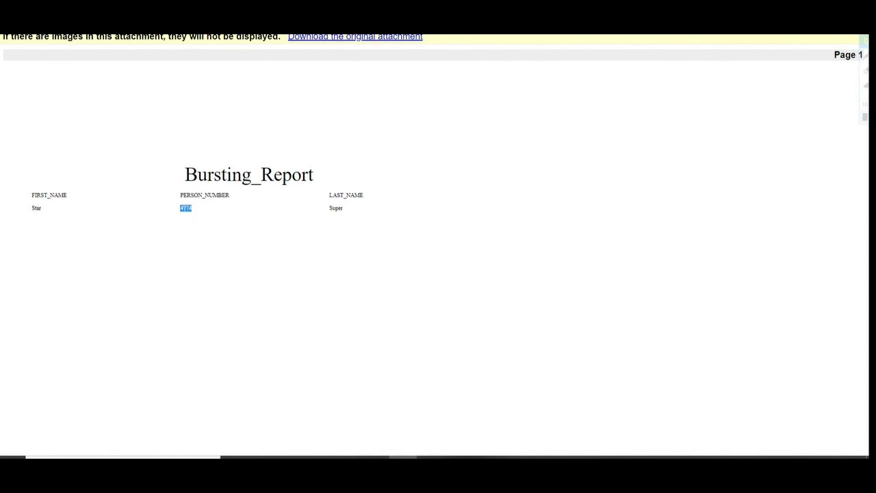
double_click(186, 208)
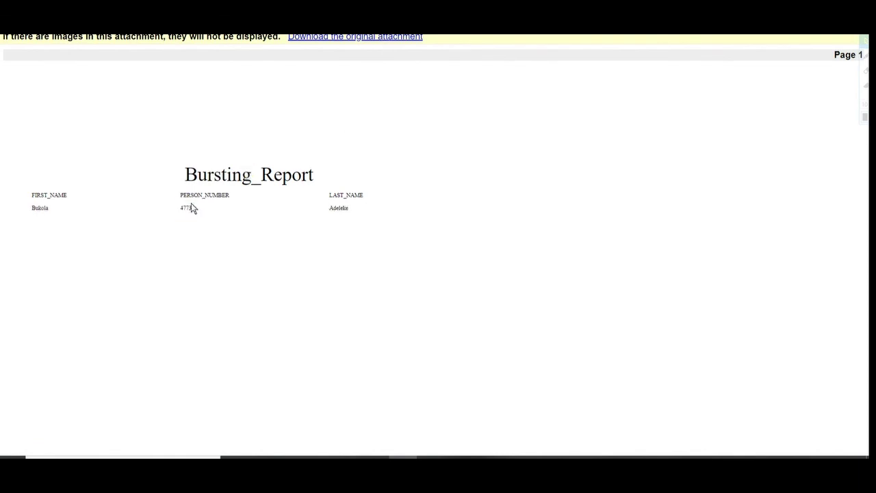
double_click(186, 207)
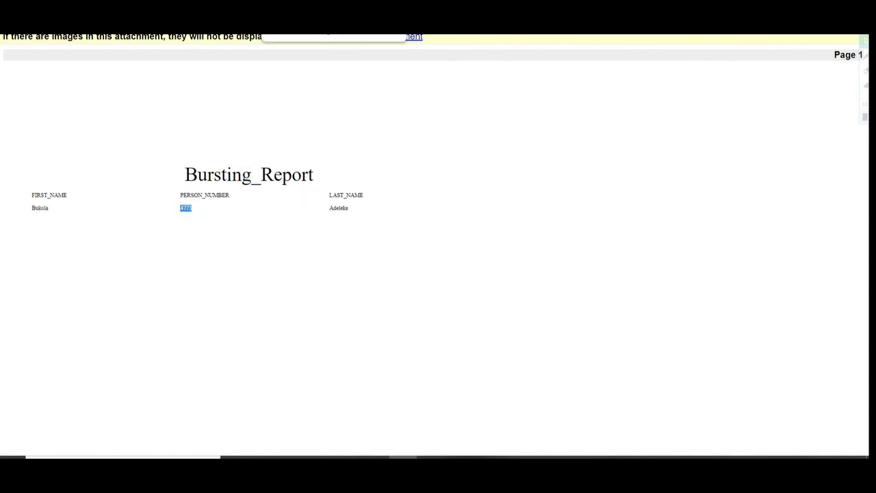
key("alt+Left")
left_click(108, 111)
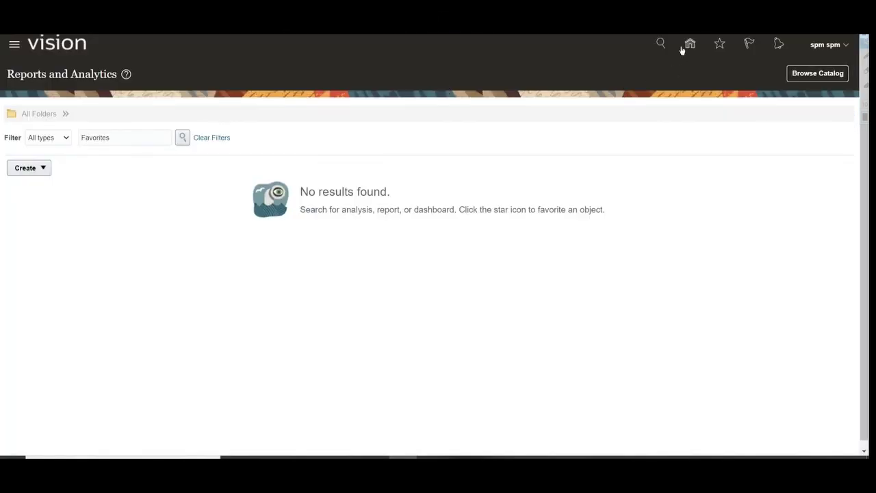
- Switch to the Oracle Fusion application and go from Reports and Analytics to its home page
left_click(685, 46)
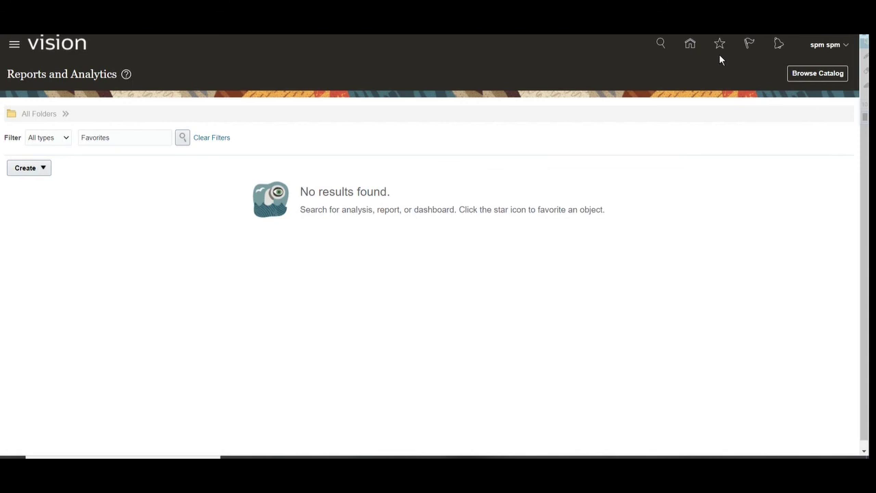
left_click(692, 46)
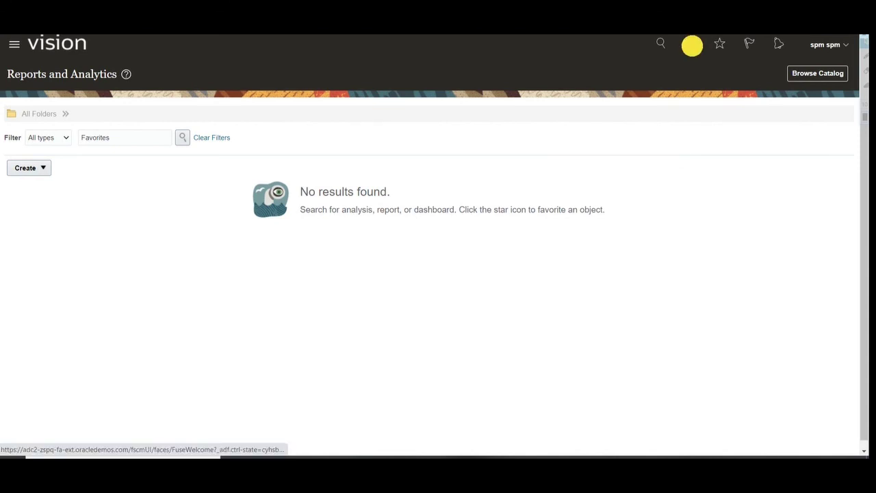